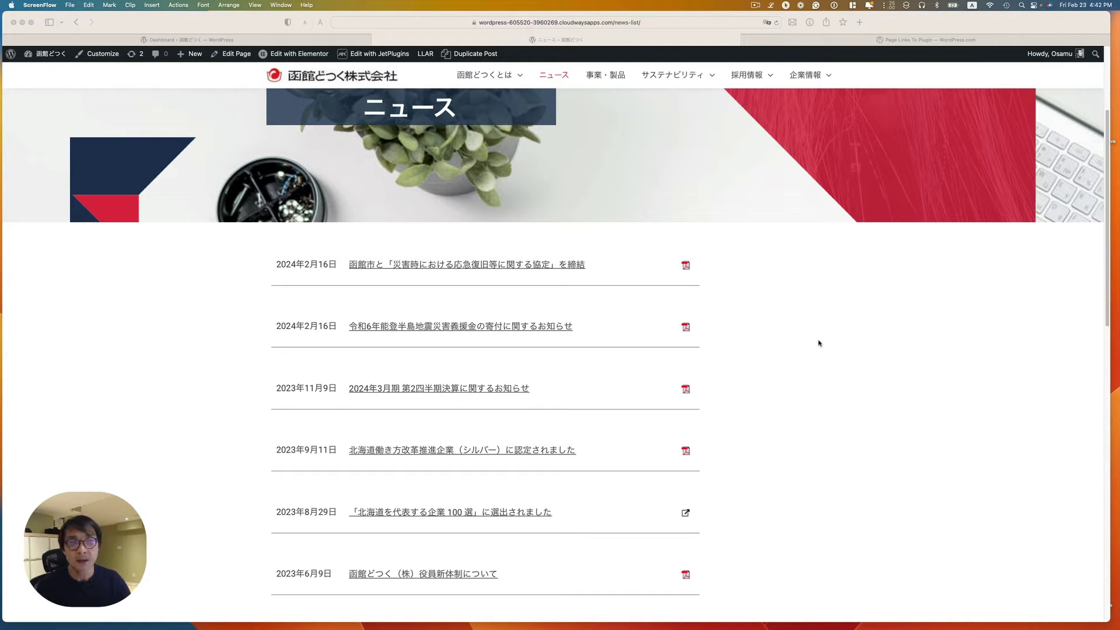
Look at the Page Links To plugin page, then return to the news list
click(915, 44)
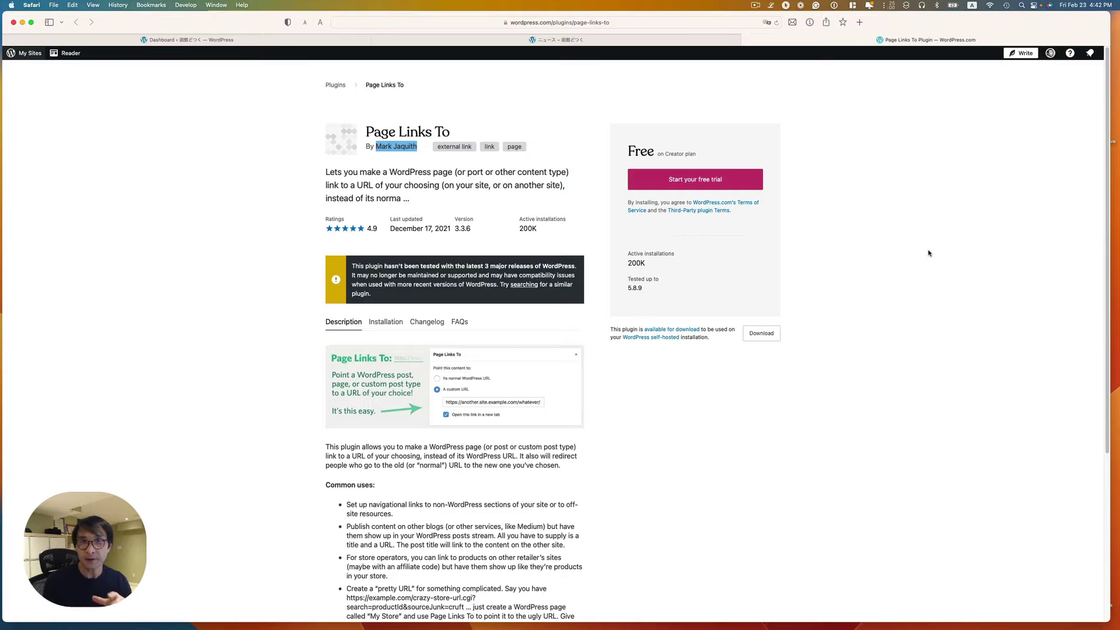
key(ctrl+shift+Tab)
scroll(780, 326, up, 5)
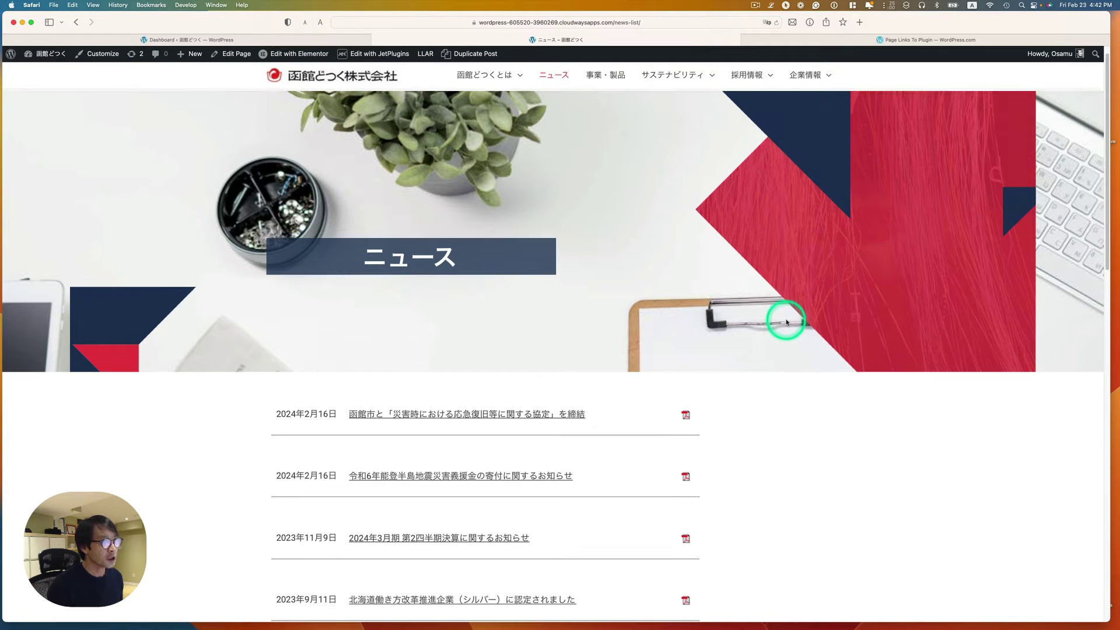
scroll(786, 321, down, 1)
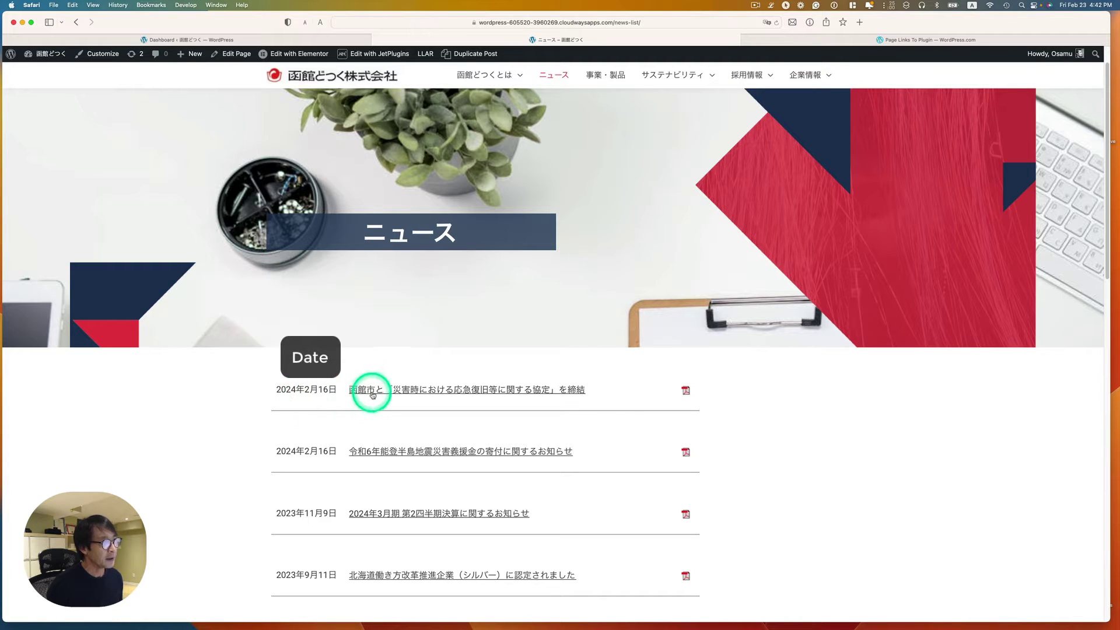
click(686, 395)
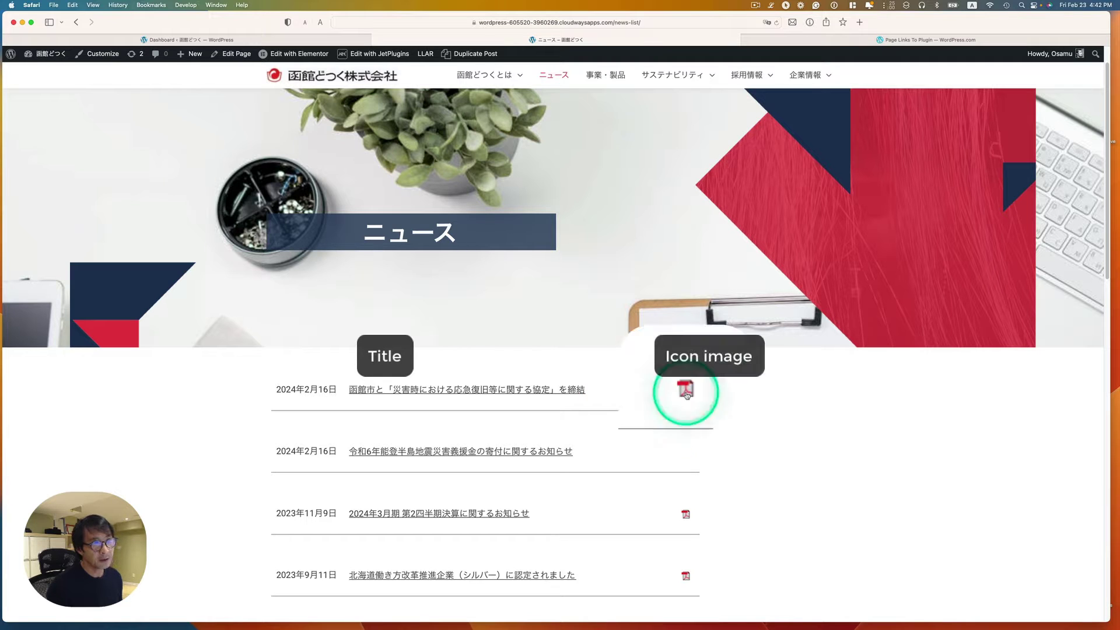
scroll(686, 395, down, 3)
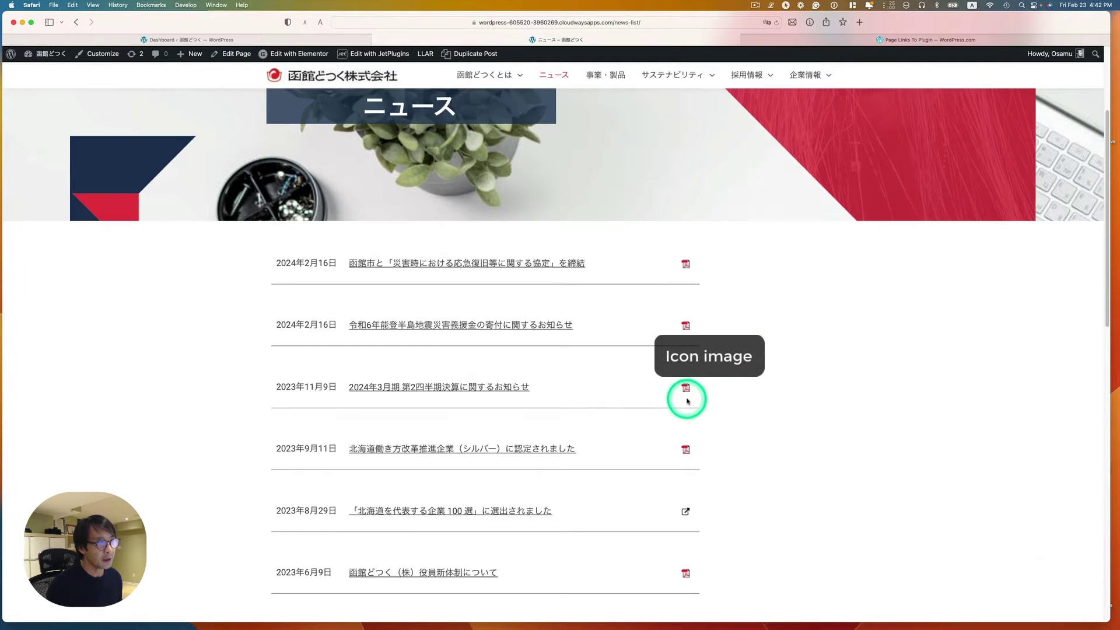
click(685, 507)
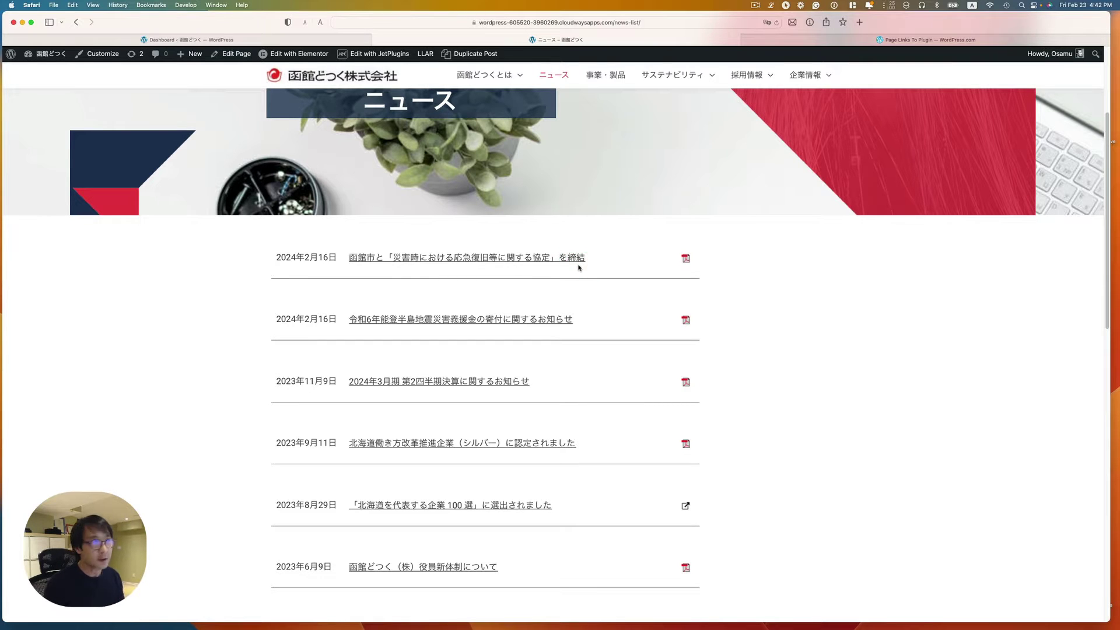
Open the first two news items' PDFs and the fifth item's external page
click(540, 261)
scroll(592, 373, down, 4)
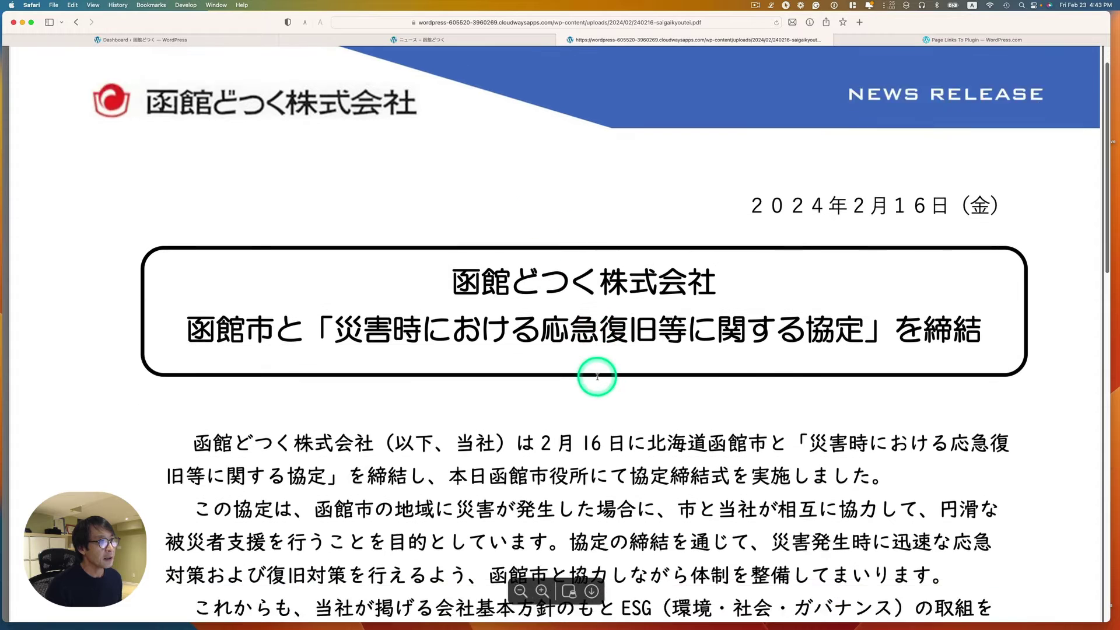
click(518, 40)
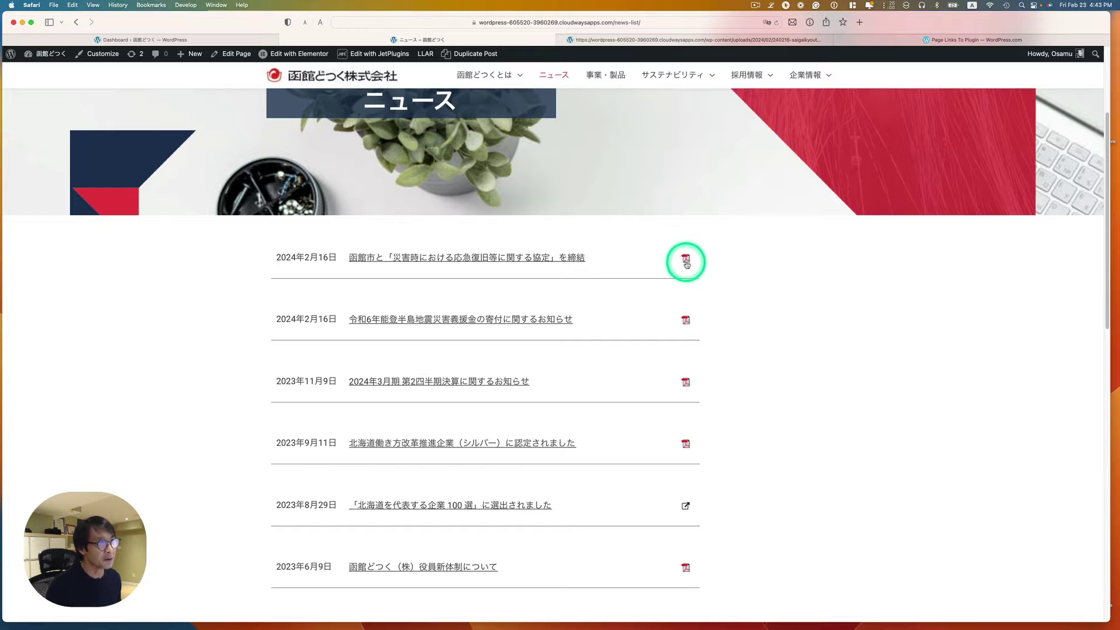
click(685, 320)
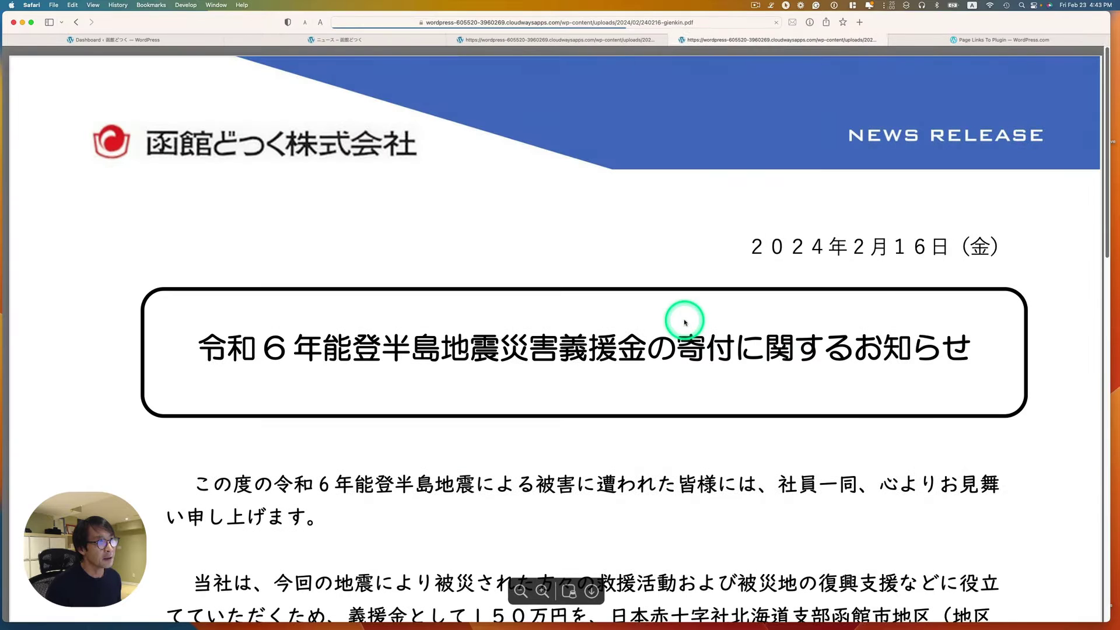
scroll(660, 350, down, 10)
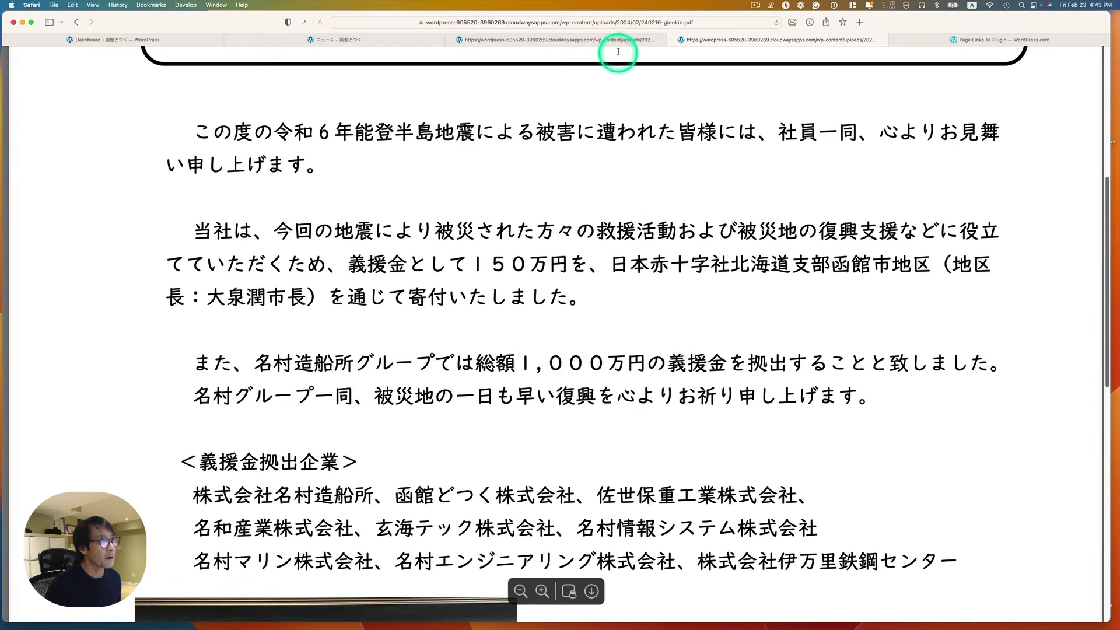
click(620, 38)
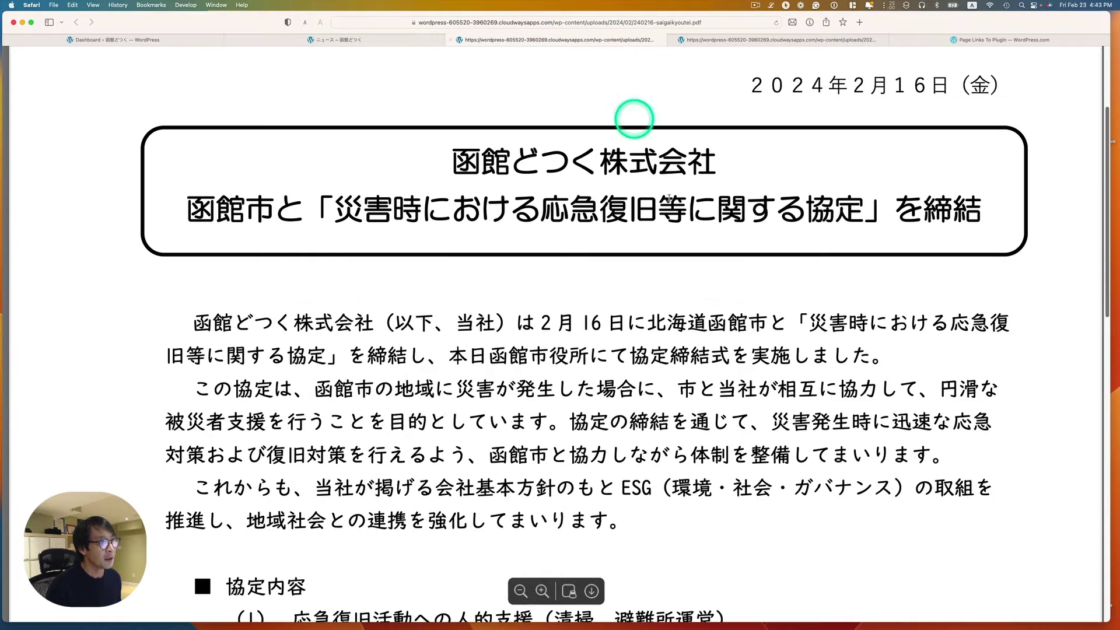
click(430, 42)
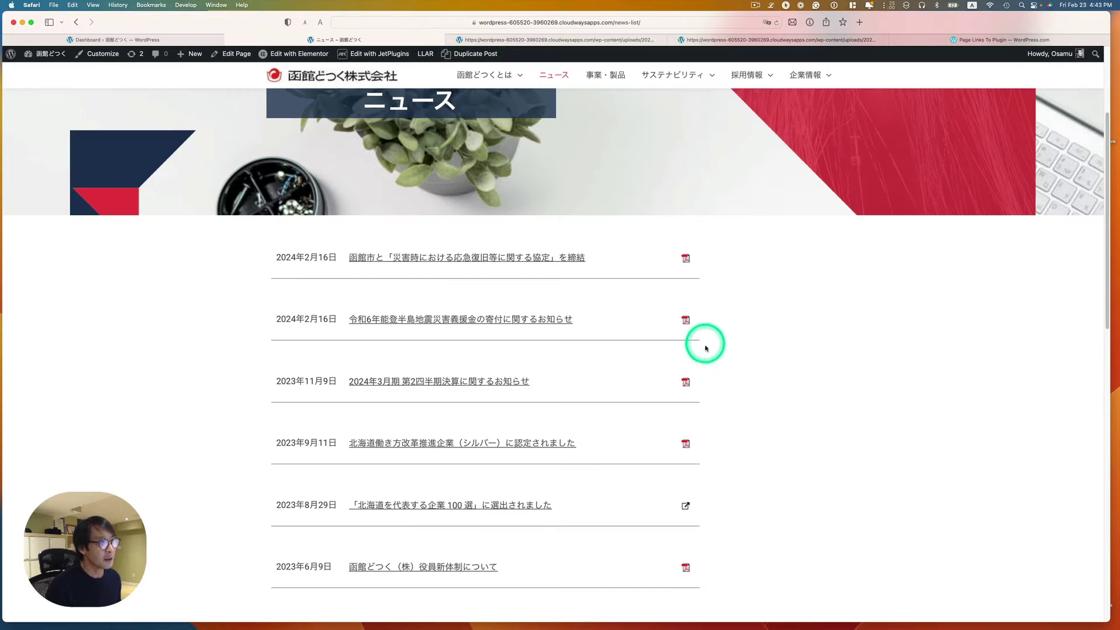
click(512, 508)
scroll(528, 479, down, 5)
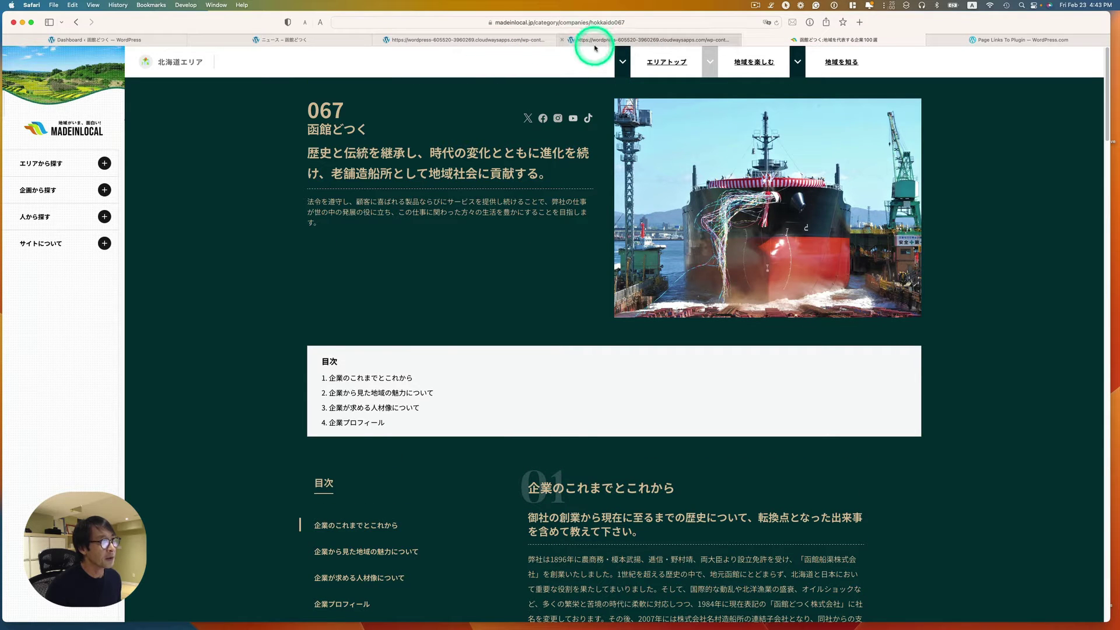
mouse_move(598, 43)
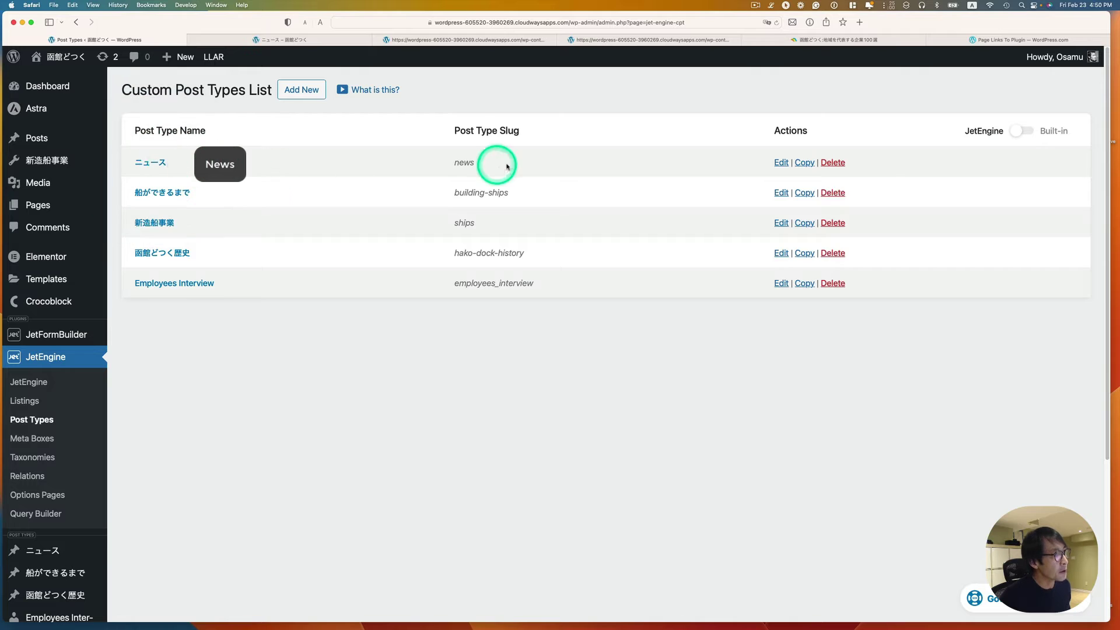
Edit the ニュース post type and expand its Advanced Settings
click(161, 168)
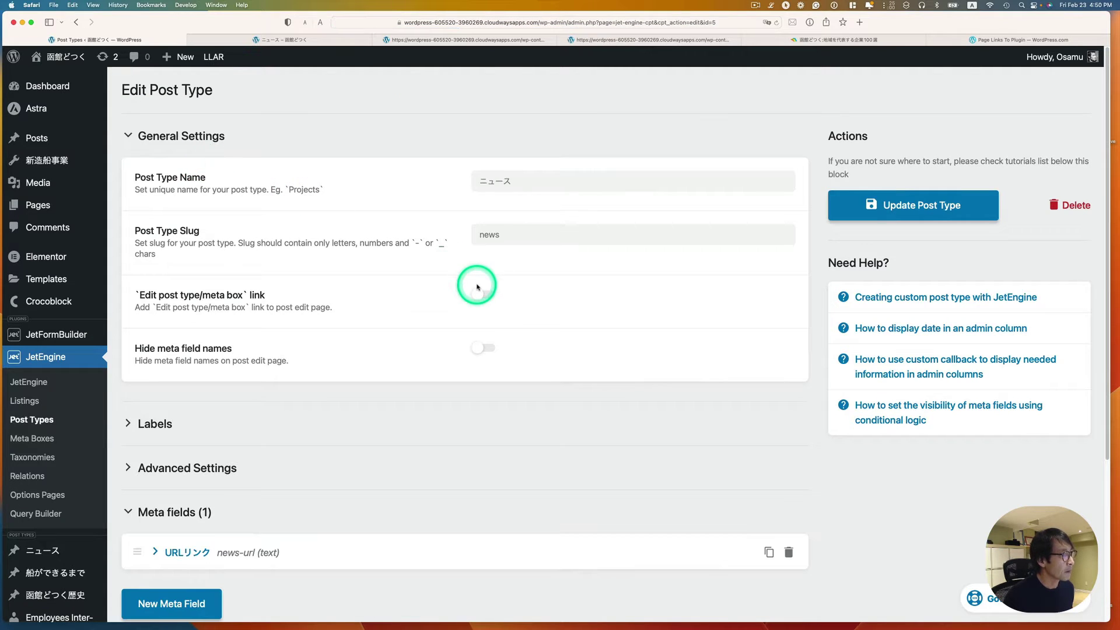
click(490, 180)
click(484, 230)
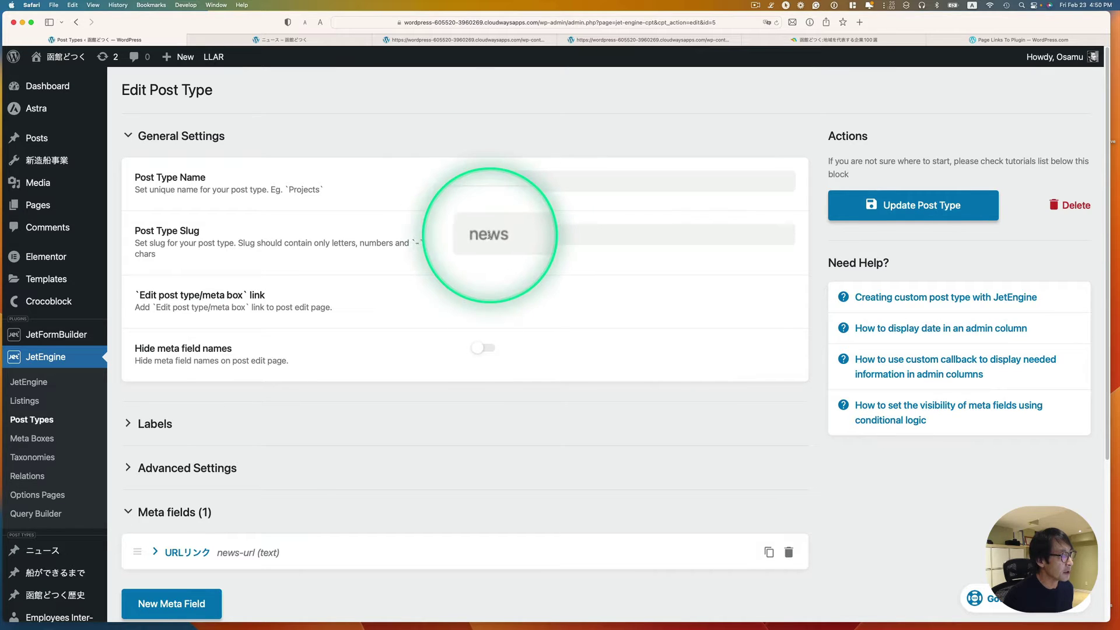
scroll(488, 251, down, 2)
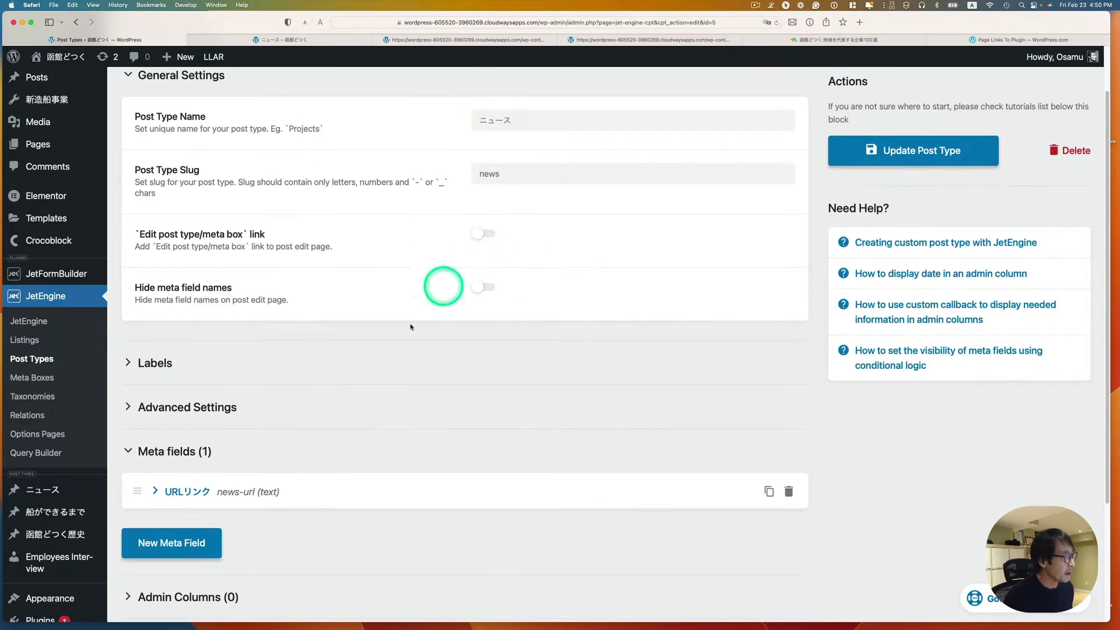
click(170, 407)
scroll(388, 382, down, 5)
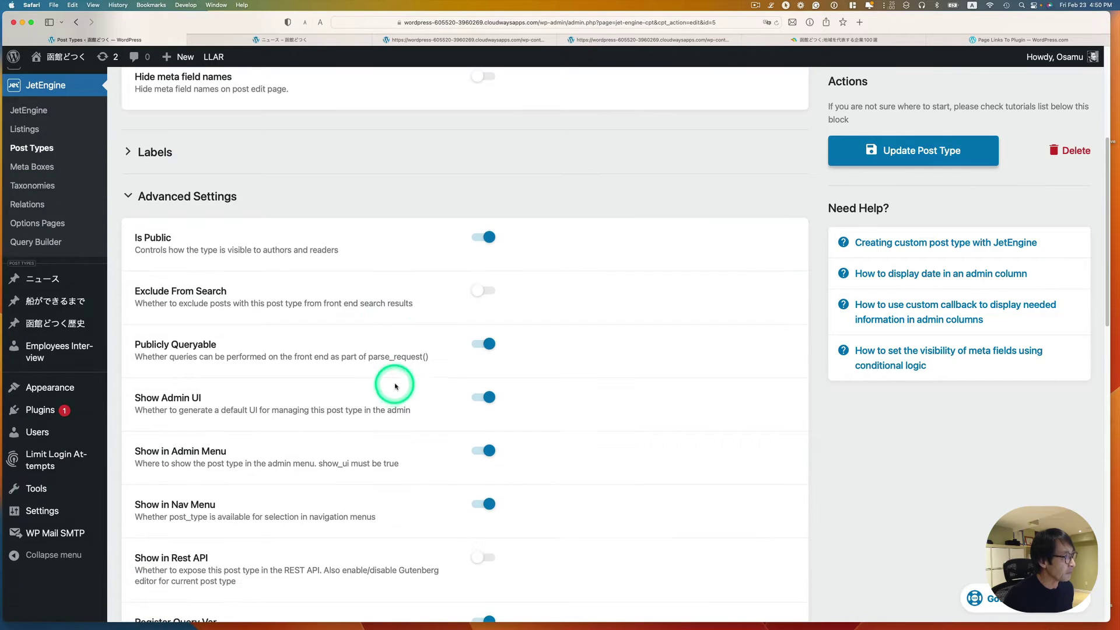
scroll(396, 383, down, 10)
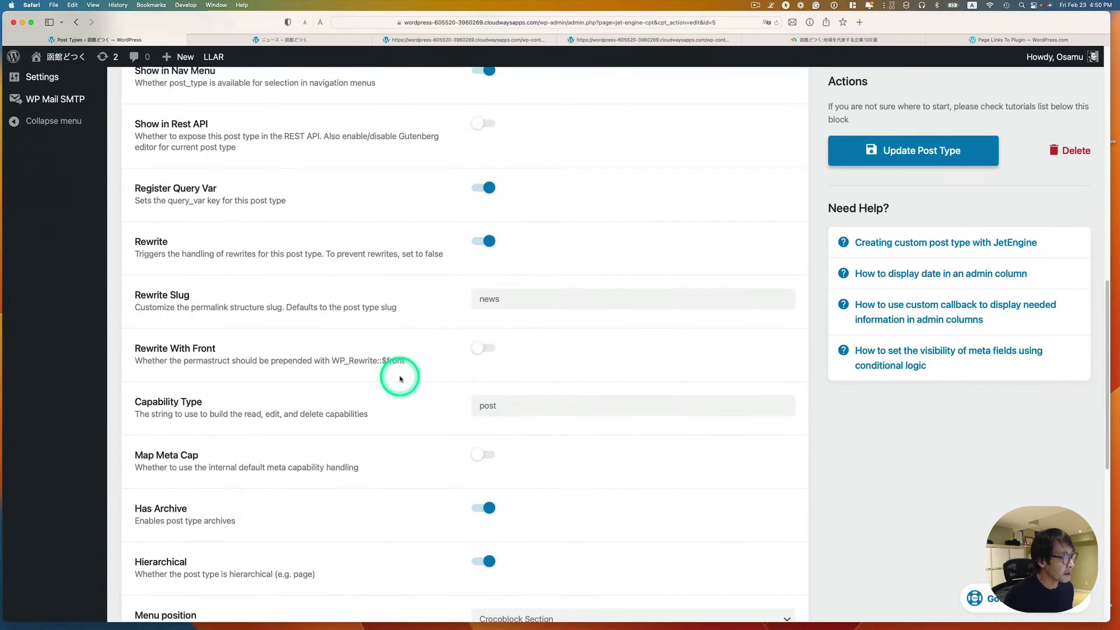
scroll(400, 379, down, 3)
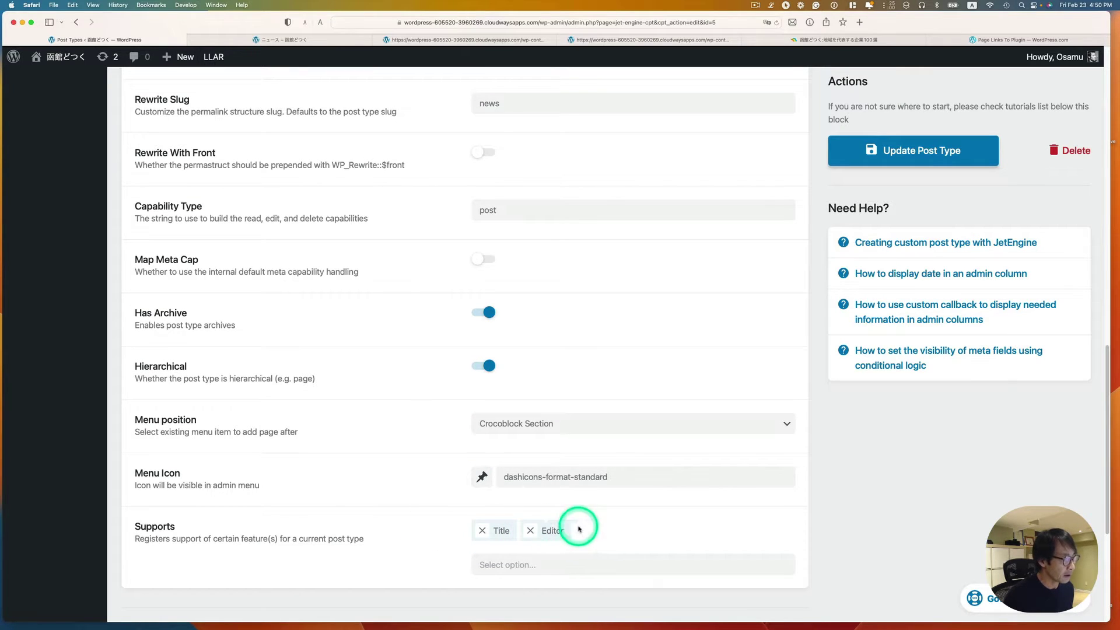
scroll(408, 453, down, 4)
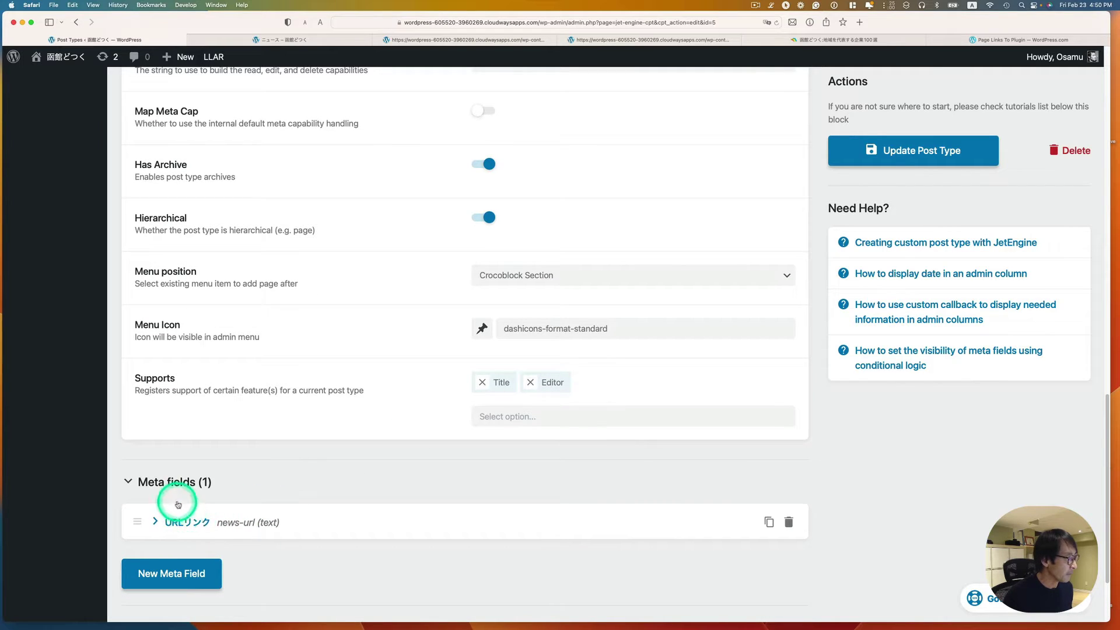
Expand the URLリンク meta field, keeping object type Field and field type Text
click(239, 523)
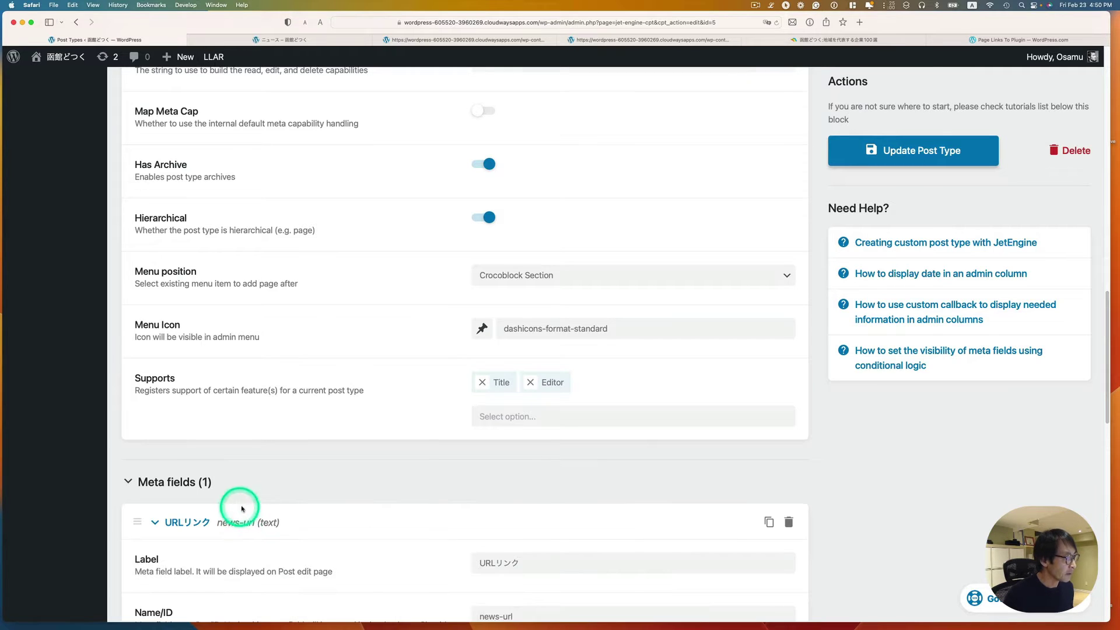
scroll(333, 508, down, 5)
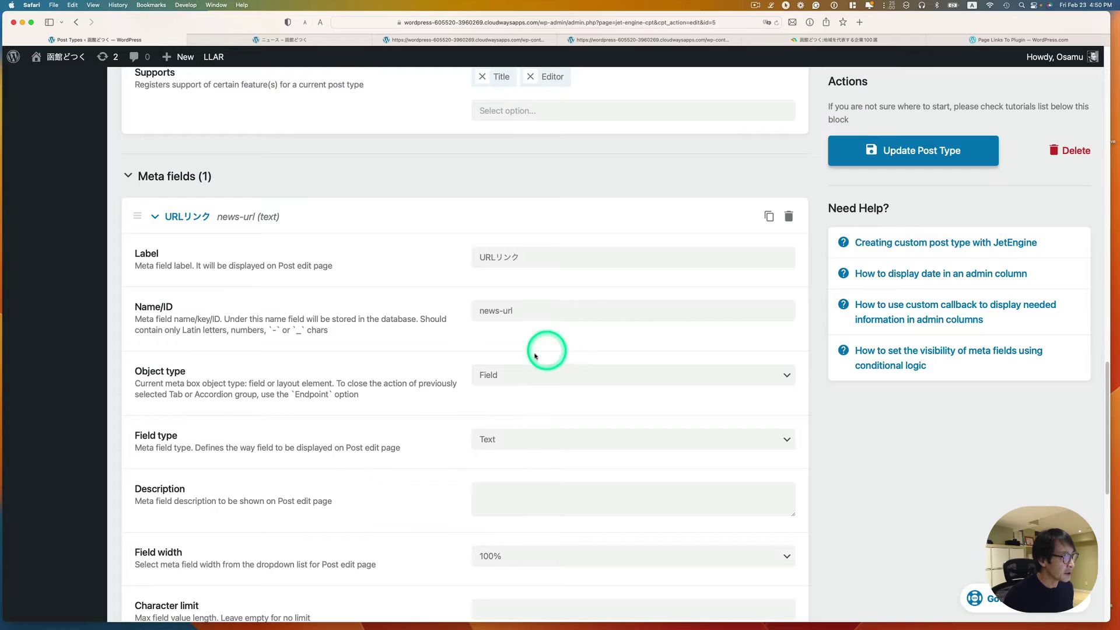
click(502, 378)
click(502, 377)
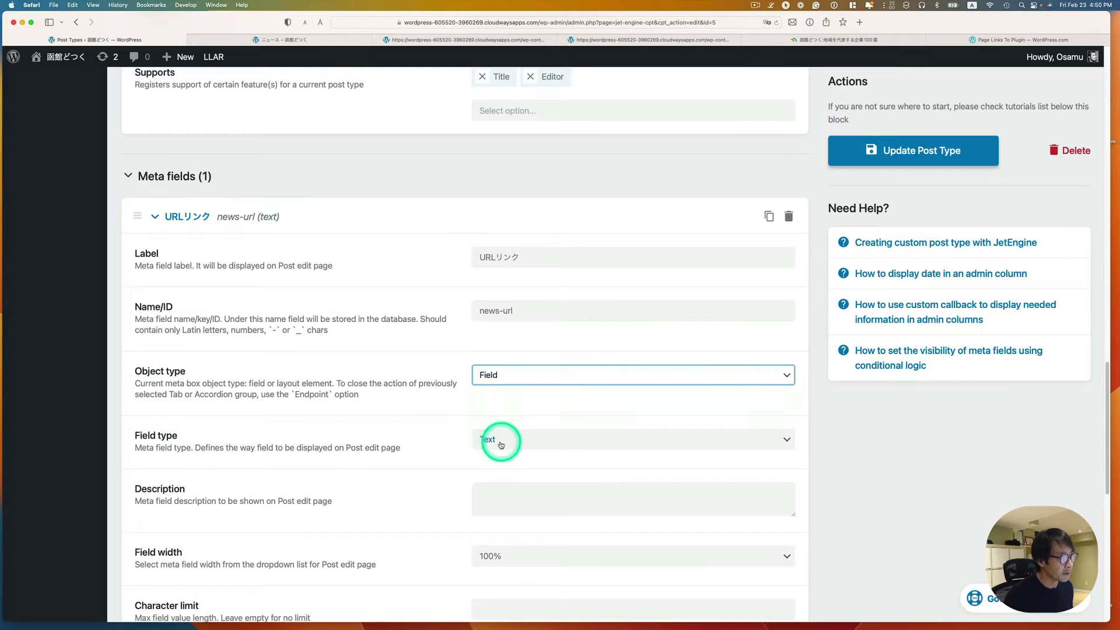
click(500, 437)
click(479, 436)
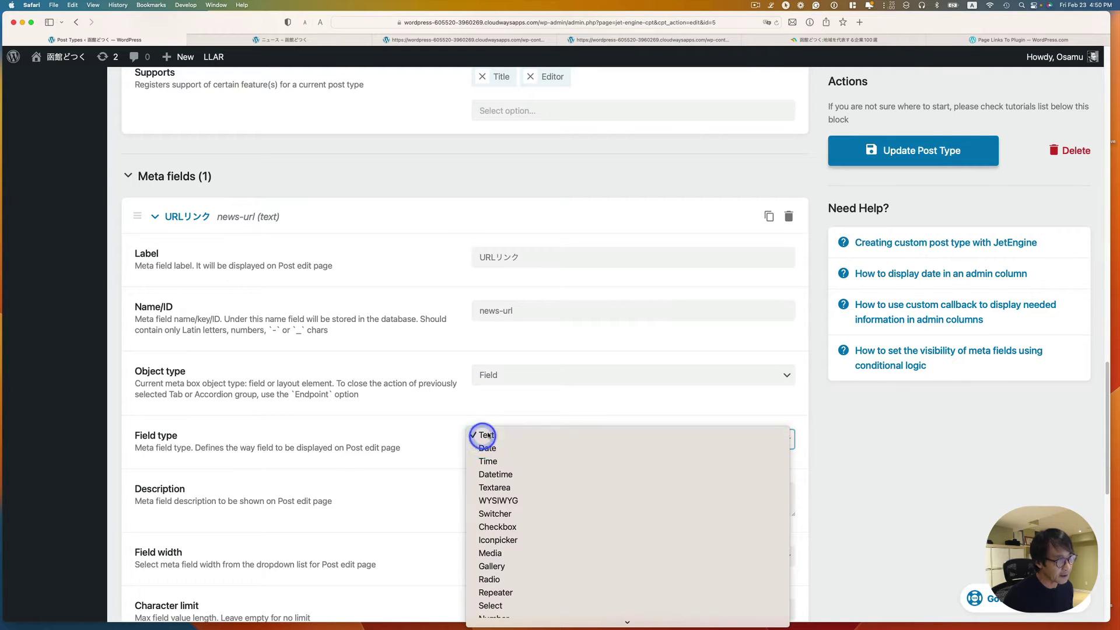
scroll(552, 418, down, 7)
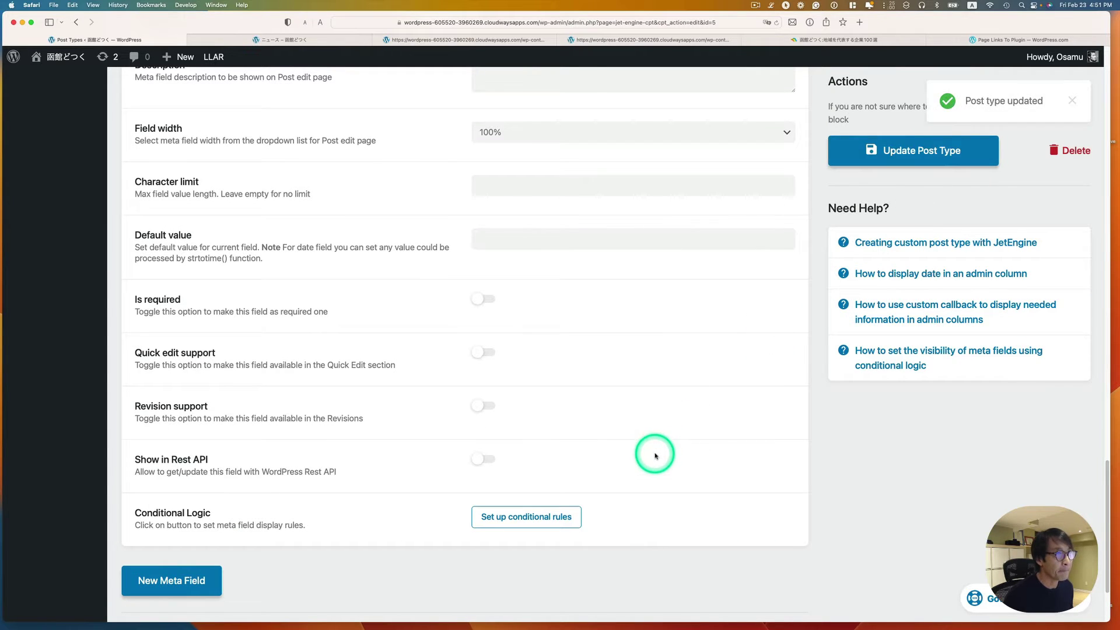
scroll(656, 454, up, 10)
scroll(655, 455, up, 10)
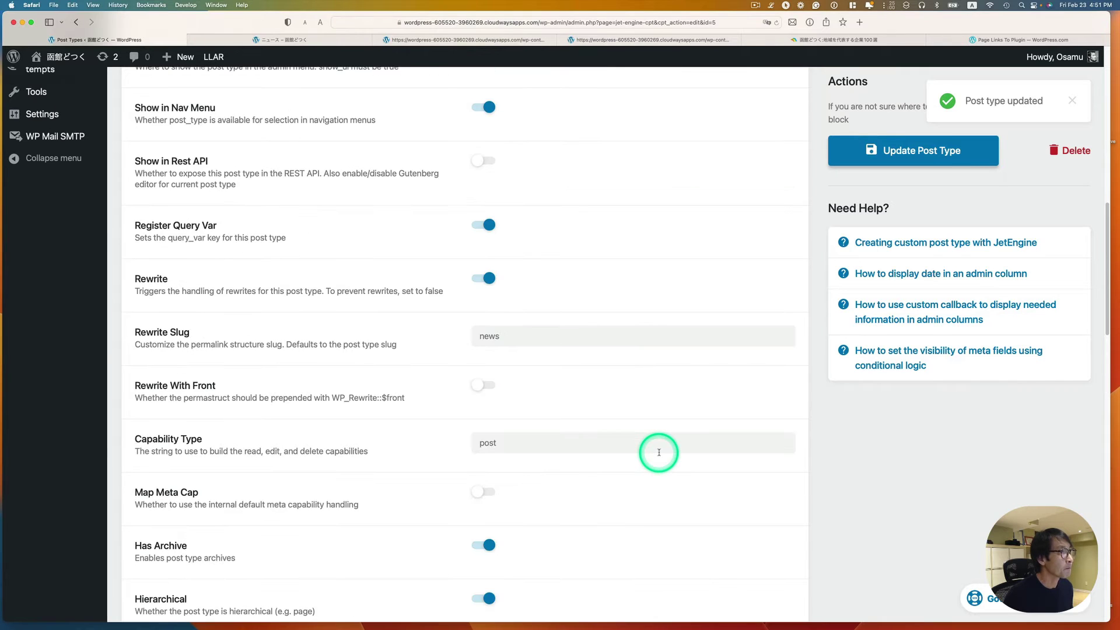
scroll(655, 451, up, 4)
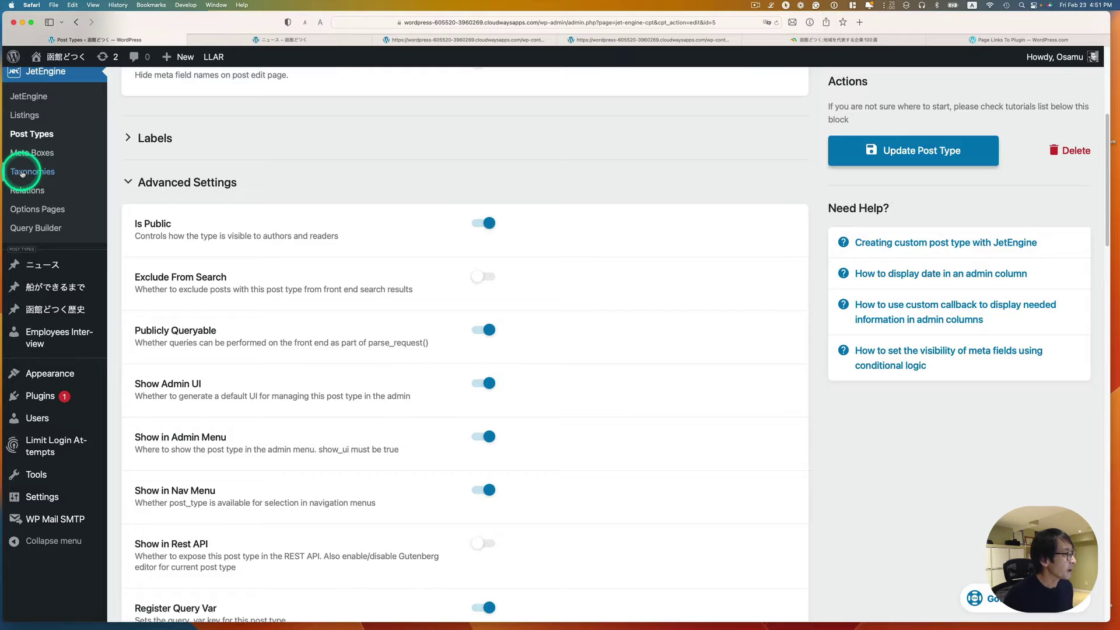
Edit the news-format taxonomy, leaving its post type selection unchanged
click(26, 175)
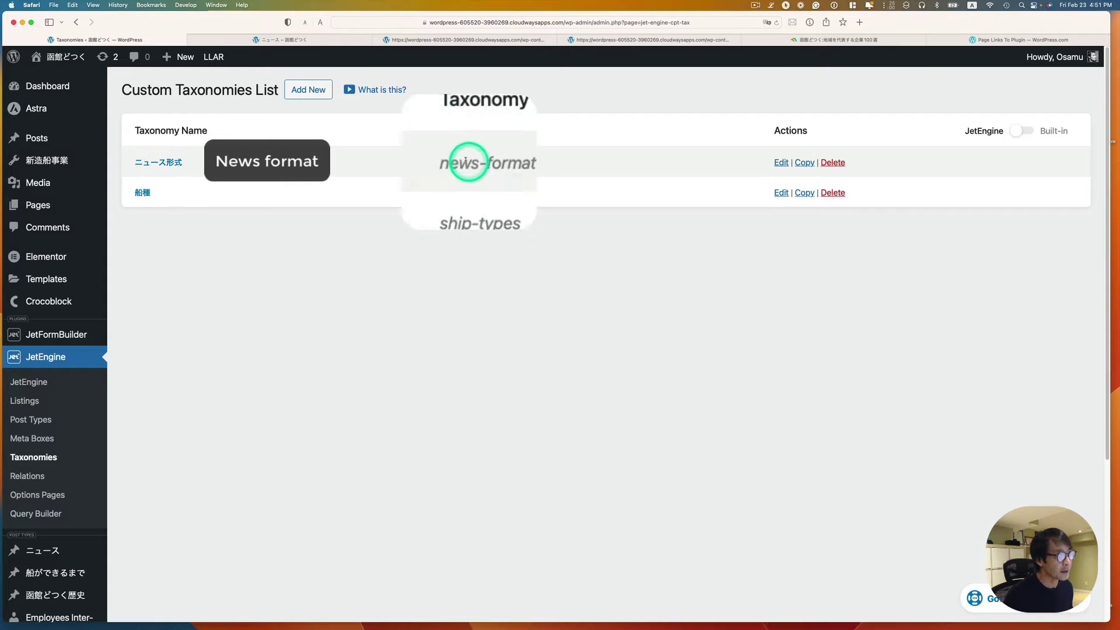
click(780, 163)
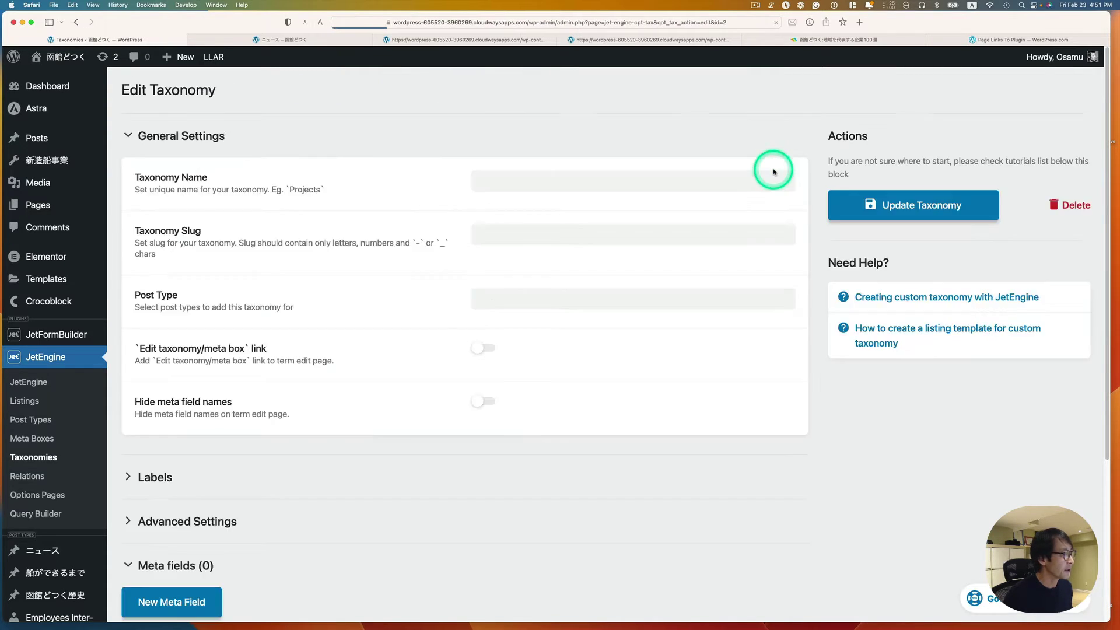
scroll(712, 253, down, 1)
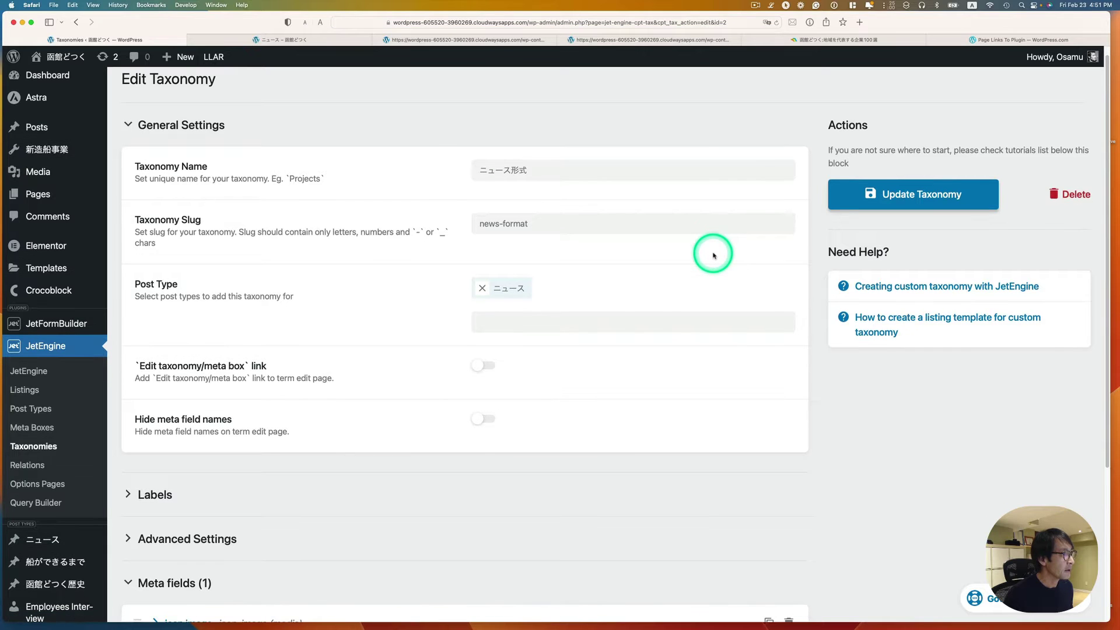
click(529, 316)
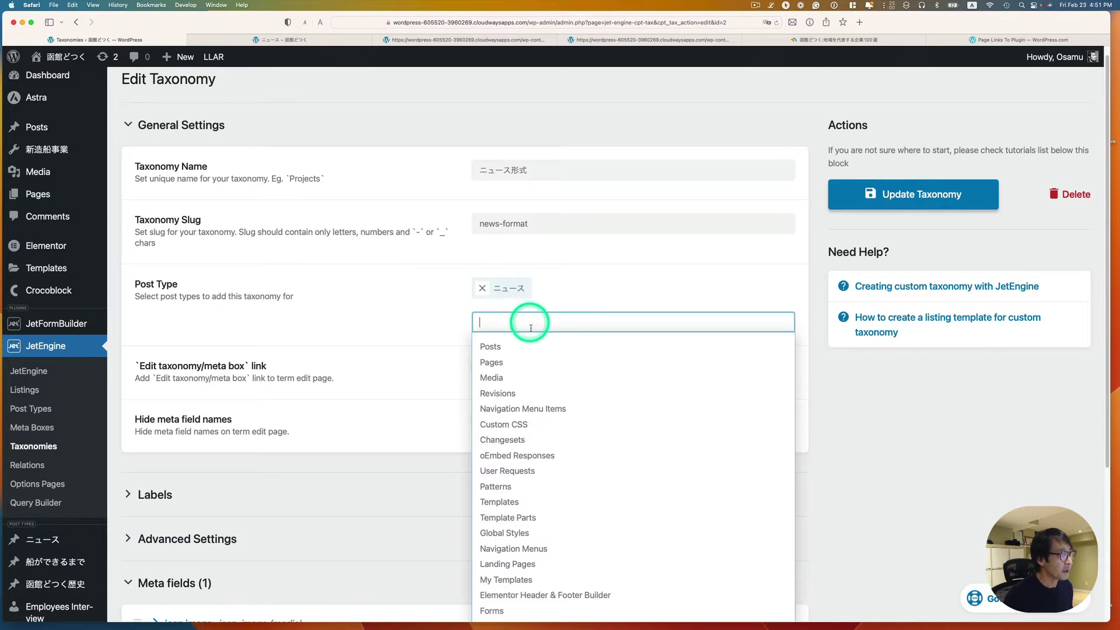
scroll(536, 374, down, 3)
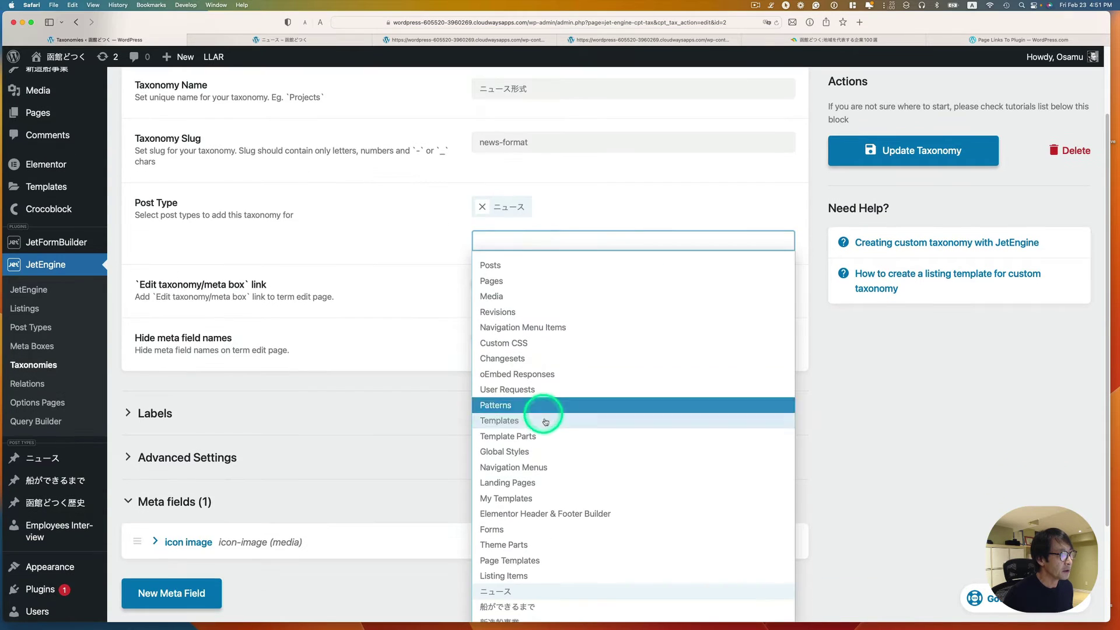
click(368, 233)
scroll(392, 318, down, 1)
scroll(392, 318, down, 3)
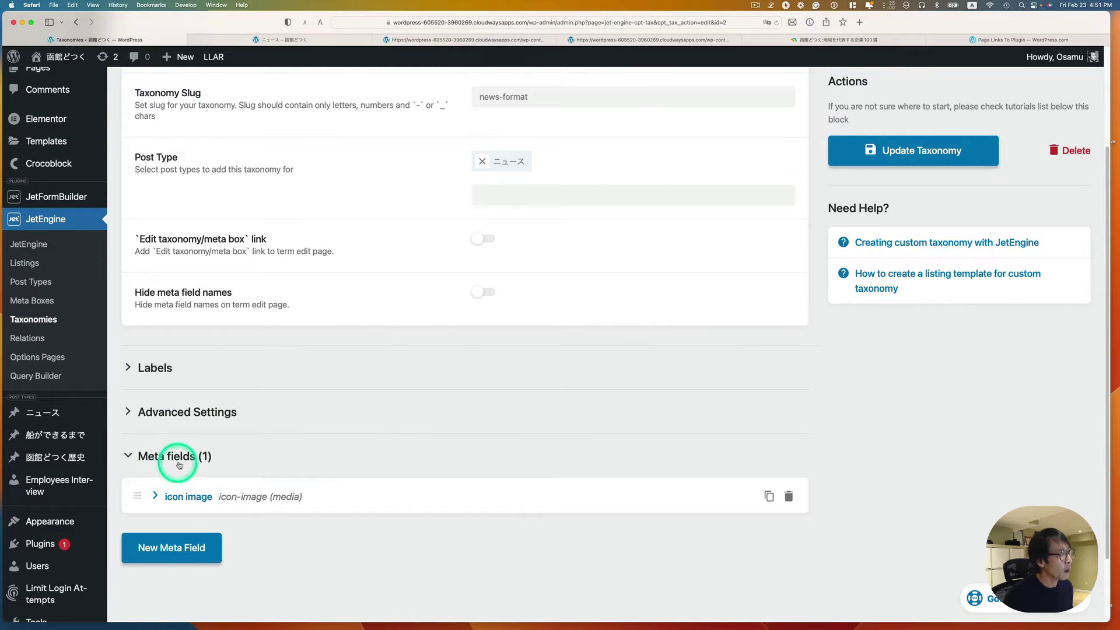
Keep the icon image field as Media with Media URL format, then view the news list
click(210, 497)
scroll(369, 464, down, 3)
scroll(368, 464, down, 10)
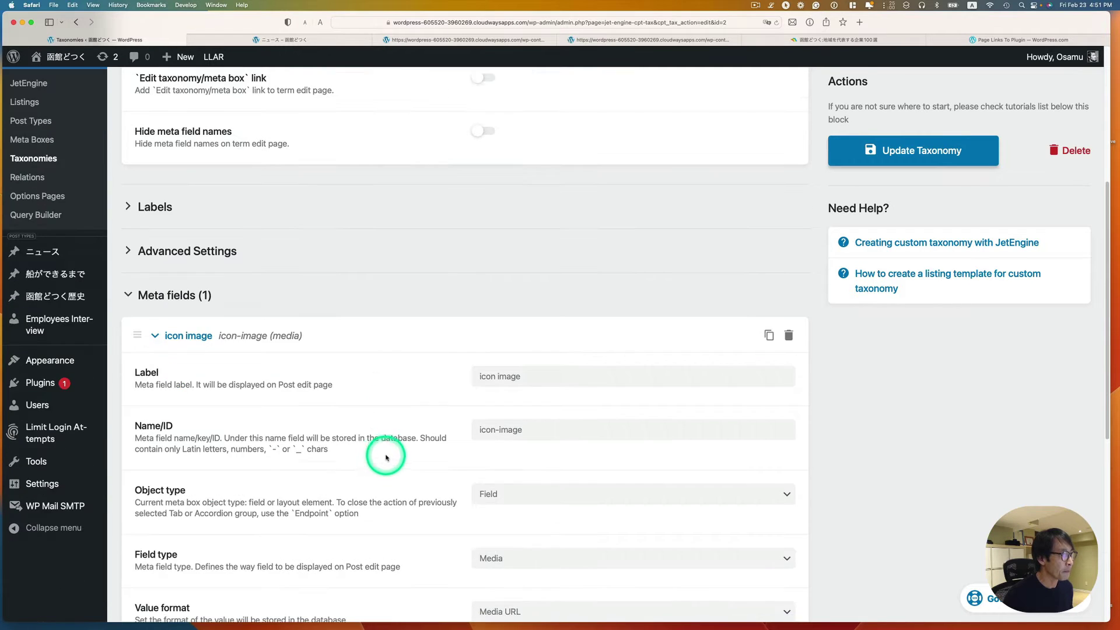
click(489, 432)
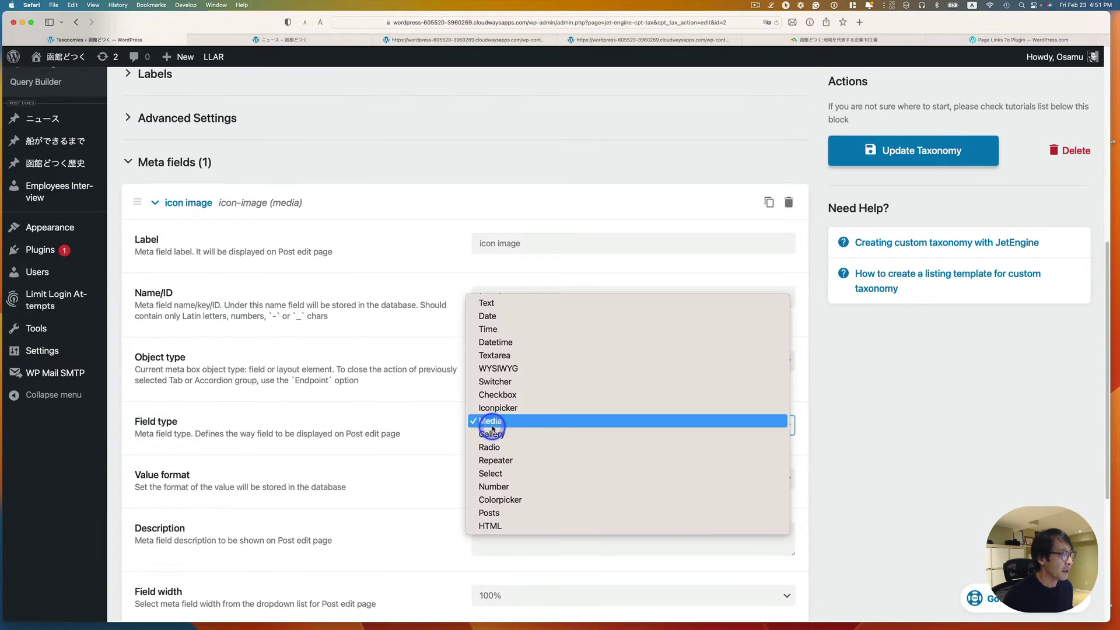
click(493, 422)
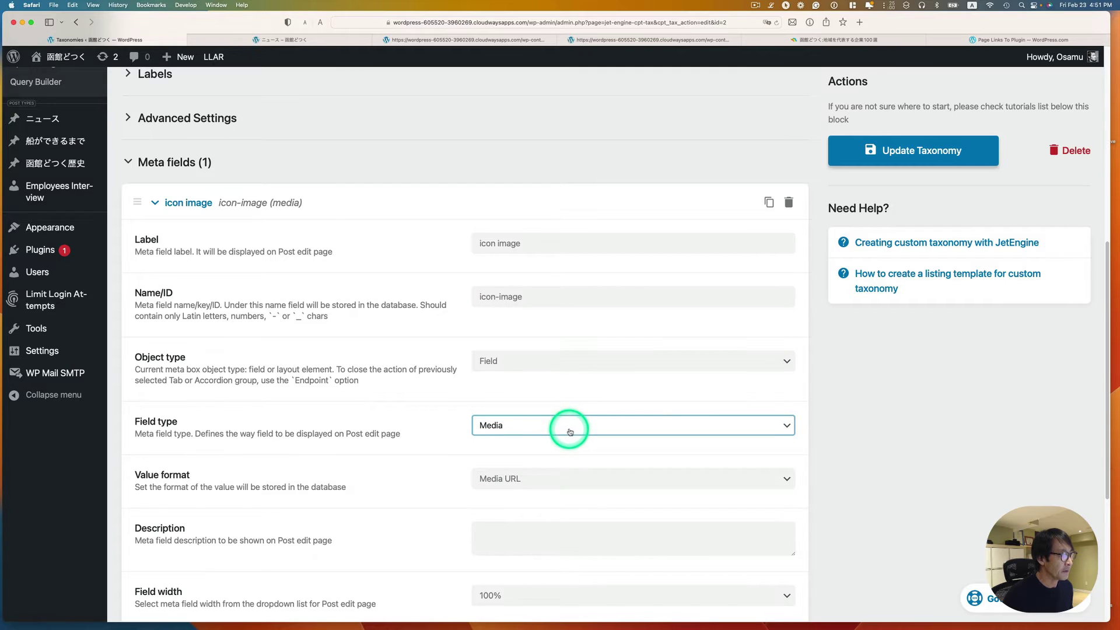
click(493, 425)
click(548, 425)
click(484, 475)
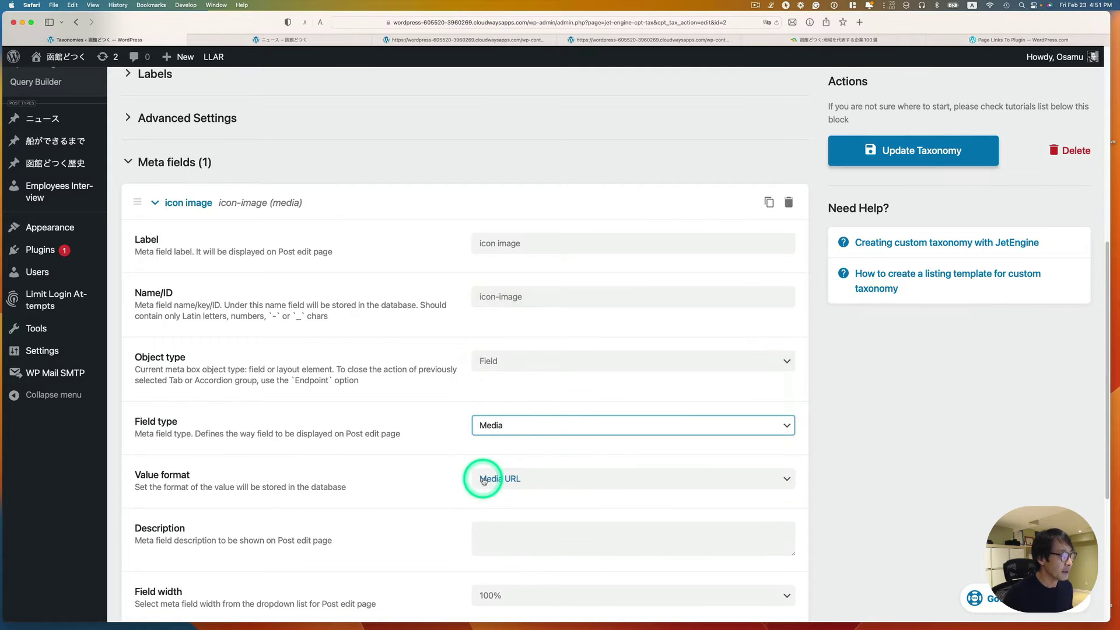
click(500, 475)
scroll(412, 466, down, 5)
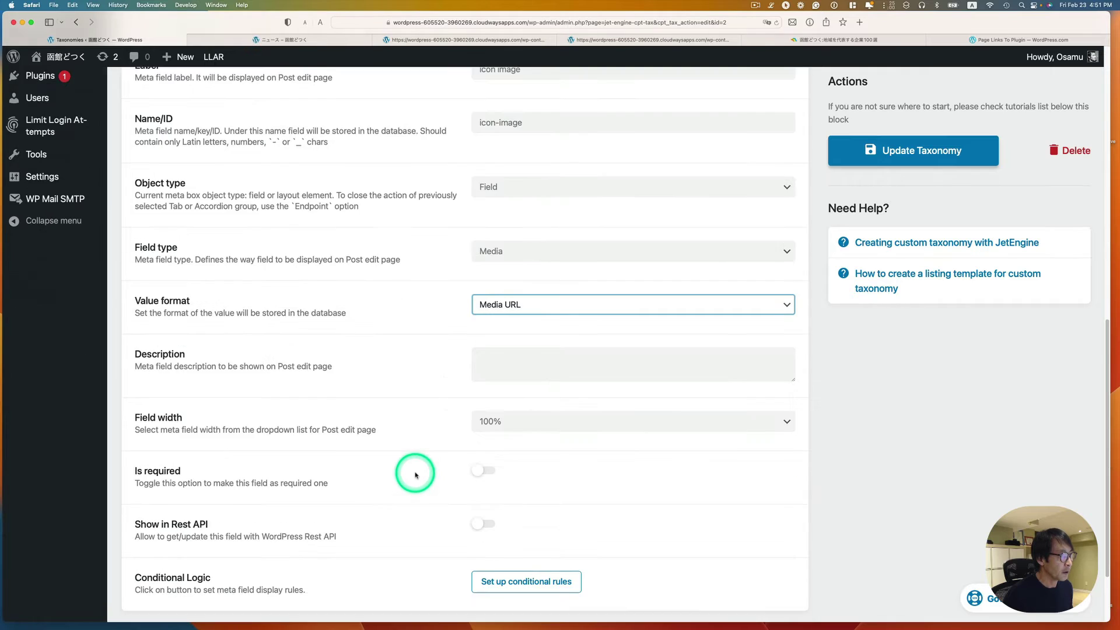
scroll(412, 465, up, 3)
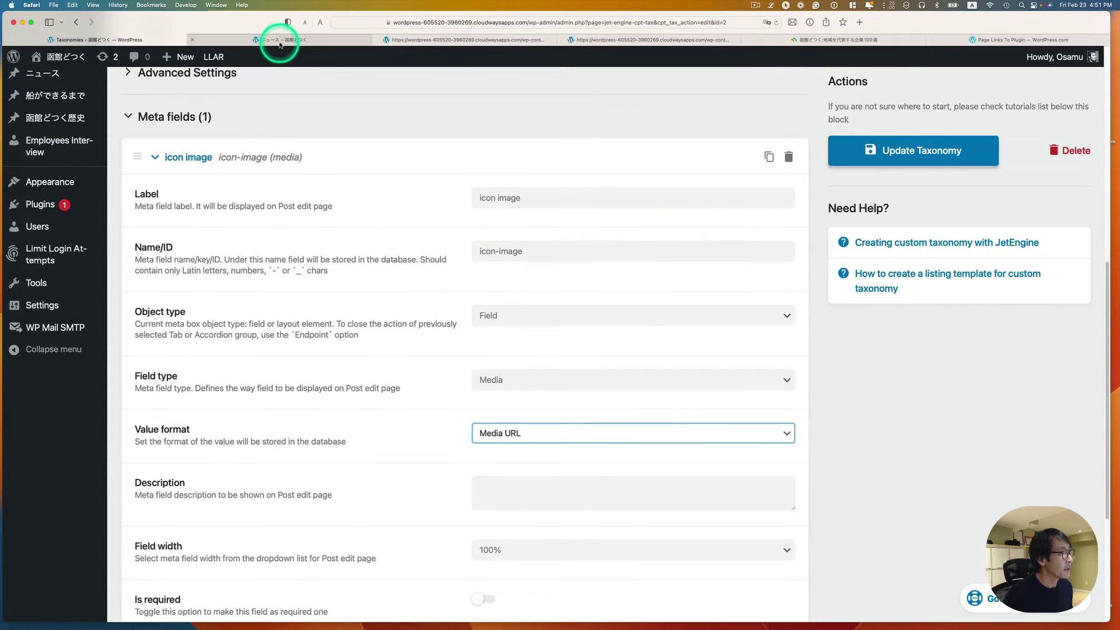
click(281, 39)
Check the PDF and external-link icons on the news list, then return to the taxonomy settings
click(687, 261)
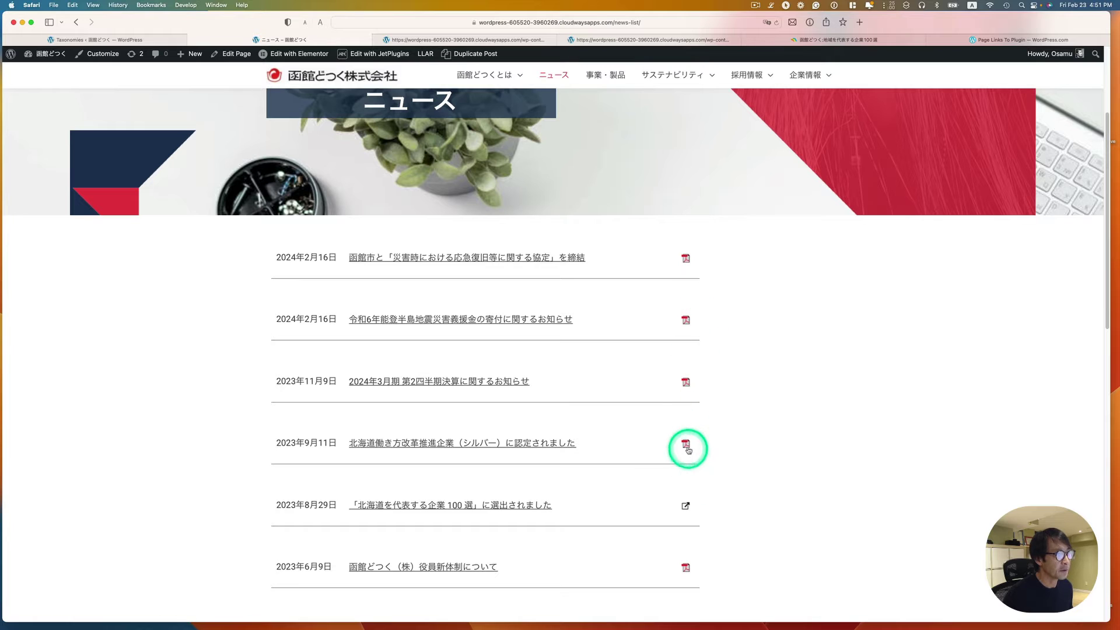
click(687, 447)
click(686, 506)
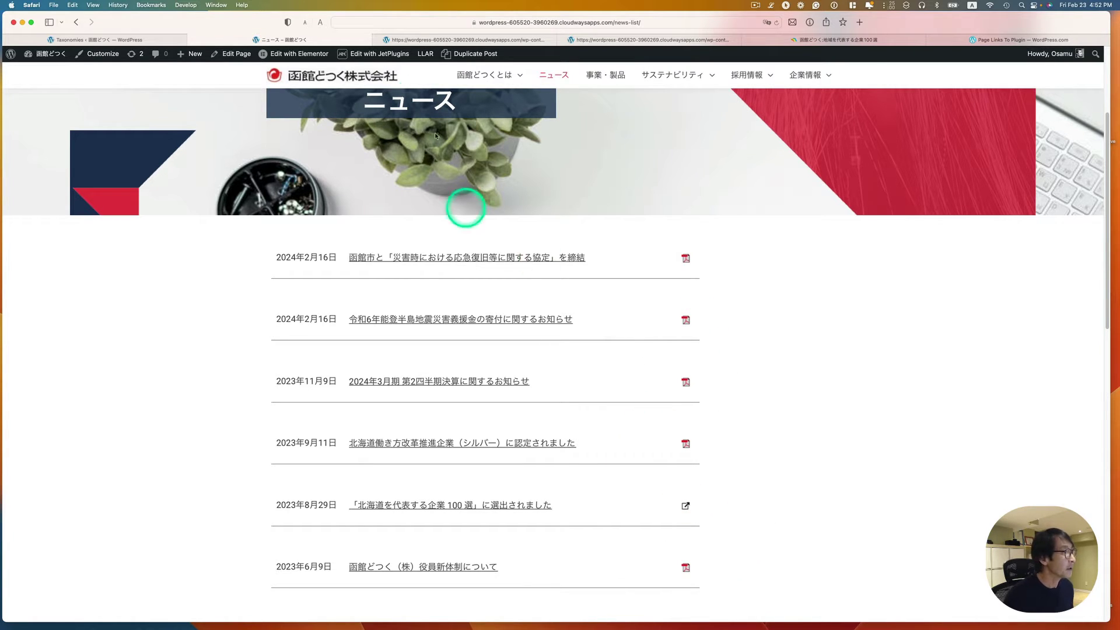
click(159, 40)
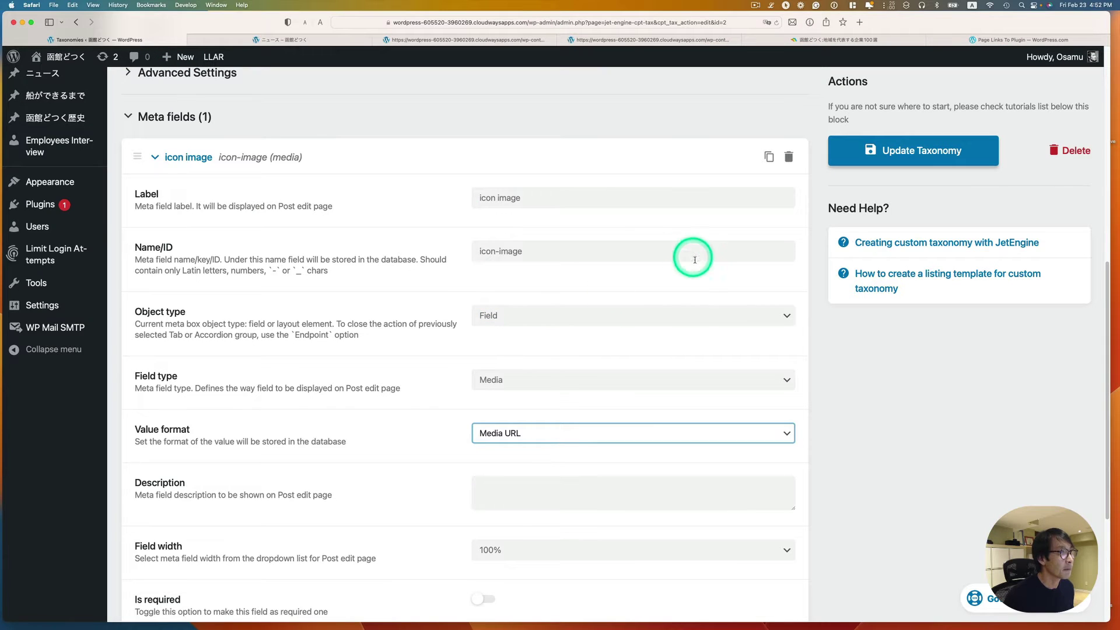
Review the news-format taxonomy's Advanced Settings toggles and save with Update Taxonomy
scroll(671, 280, up, 3)
click(203, 239)
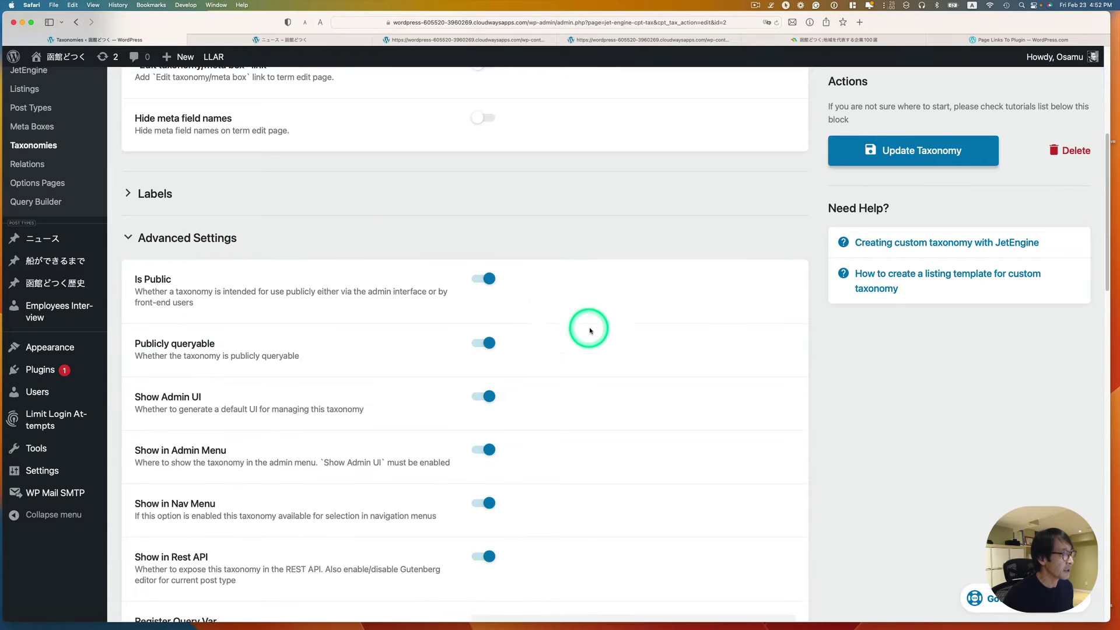
scroll(590, 327, down, 7)
scroll(591, 330, down, 2)
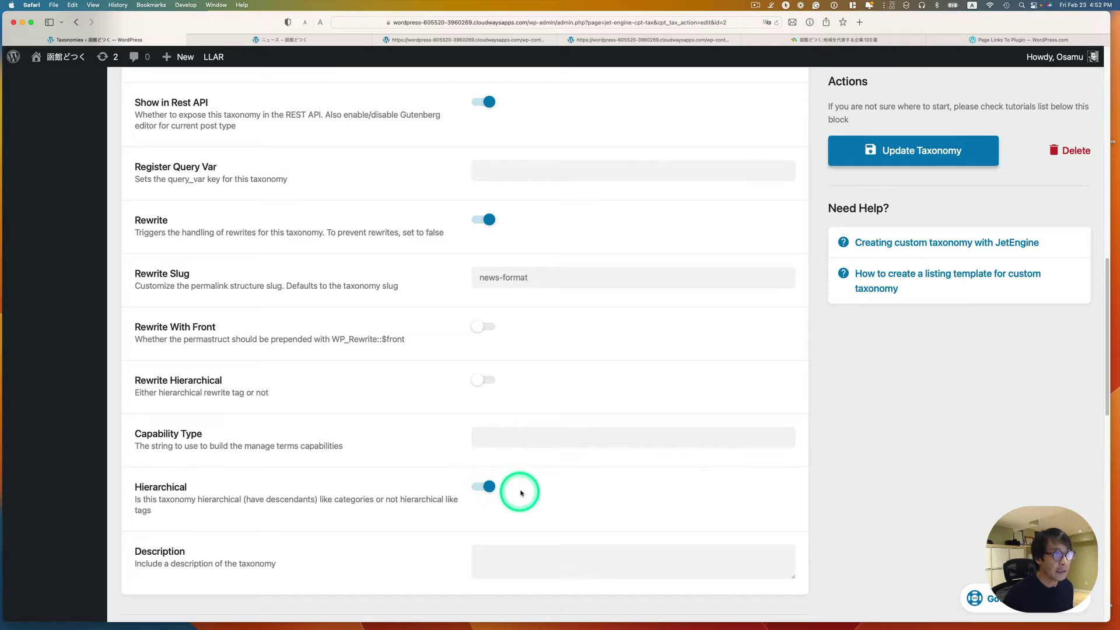
click(888, 151)
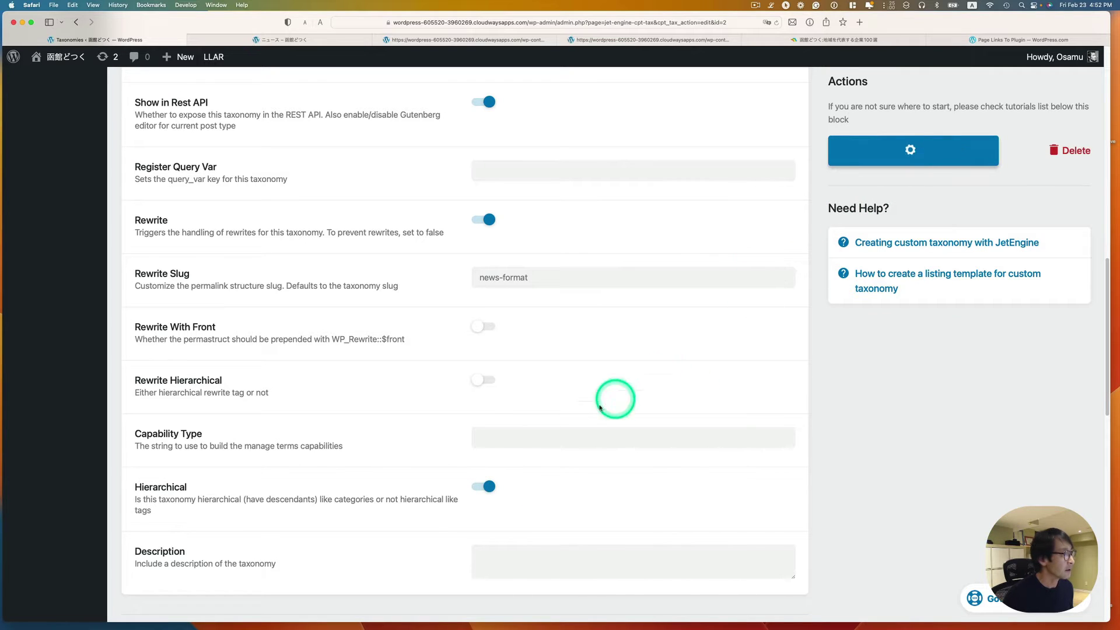
scroll(668, 388, up, 10)
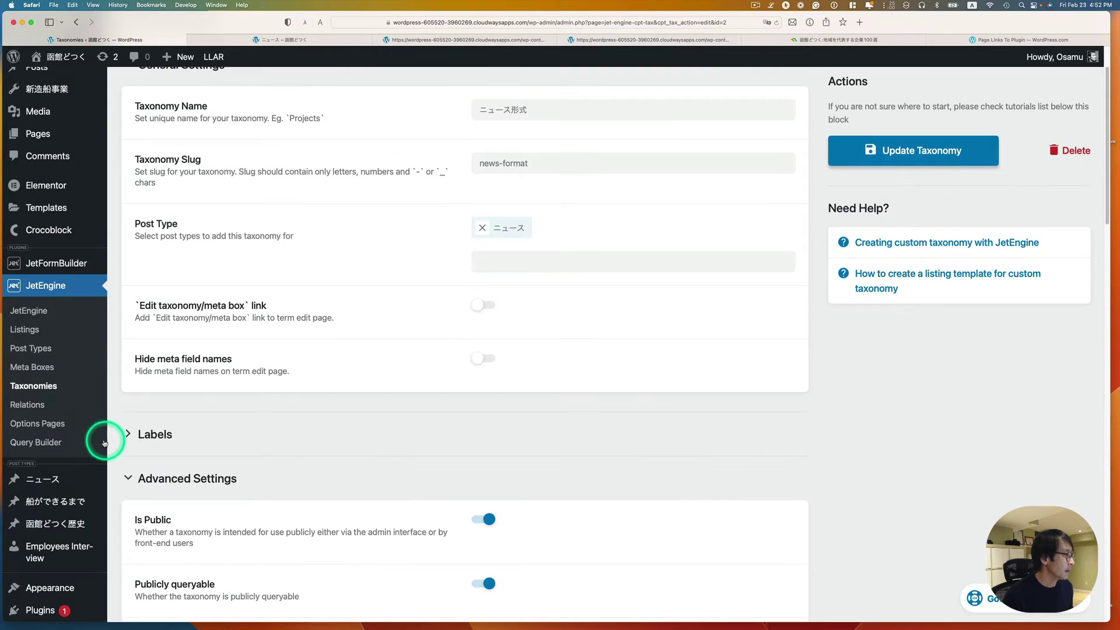
scroll(105, 443, down, 2)
mouse_move(58, 440)
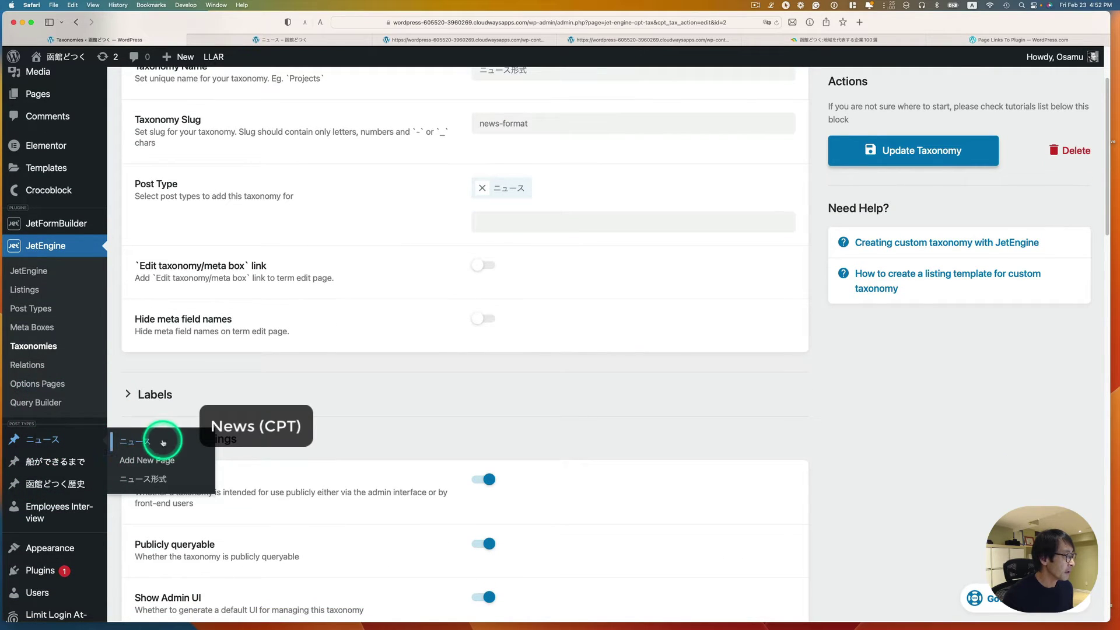
Open the ニュース形式 term list and inspect the PDF term's icon image
click(149, 482)
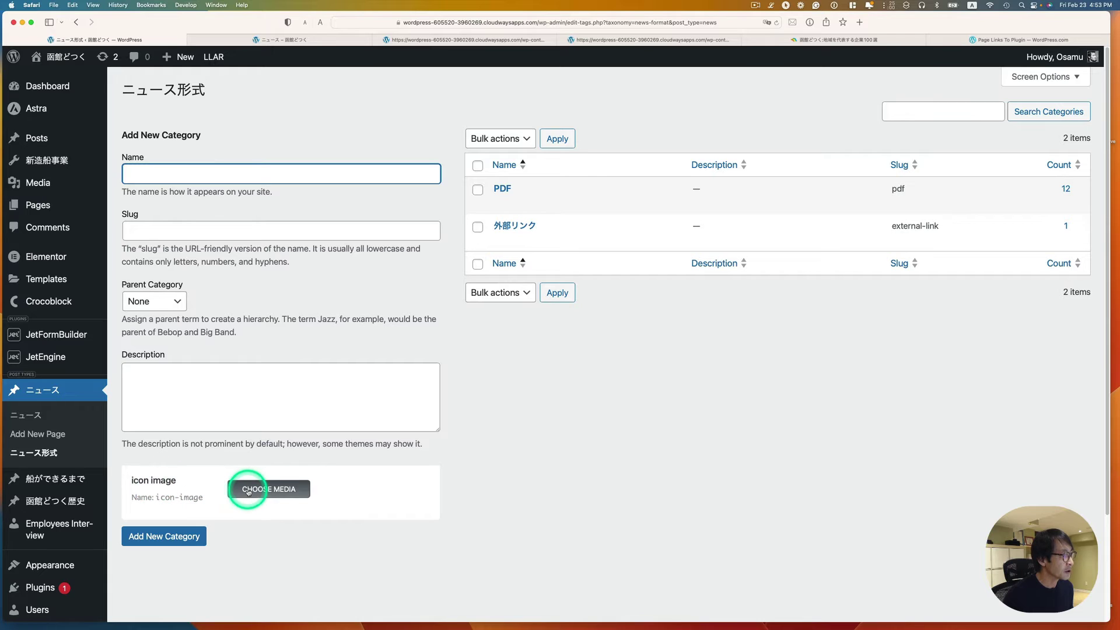
mouse_move(499, 197)
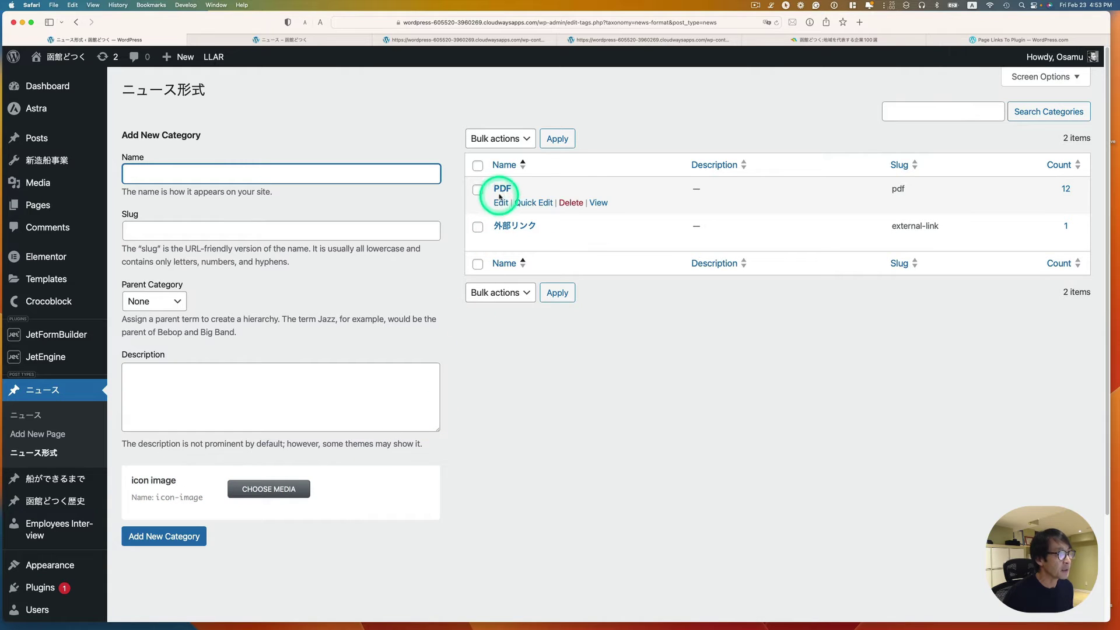
mouse_move(513, 226)
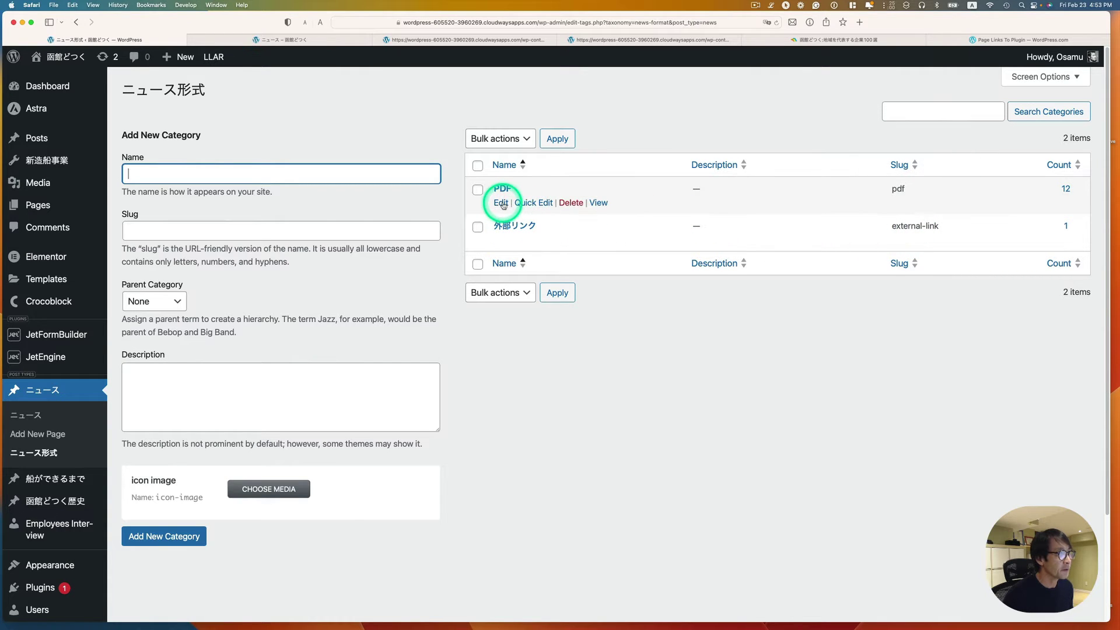
click(501, 203)
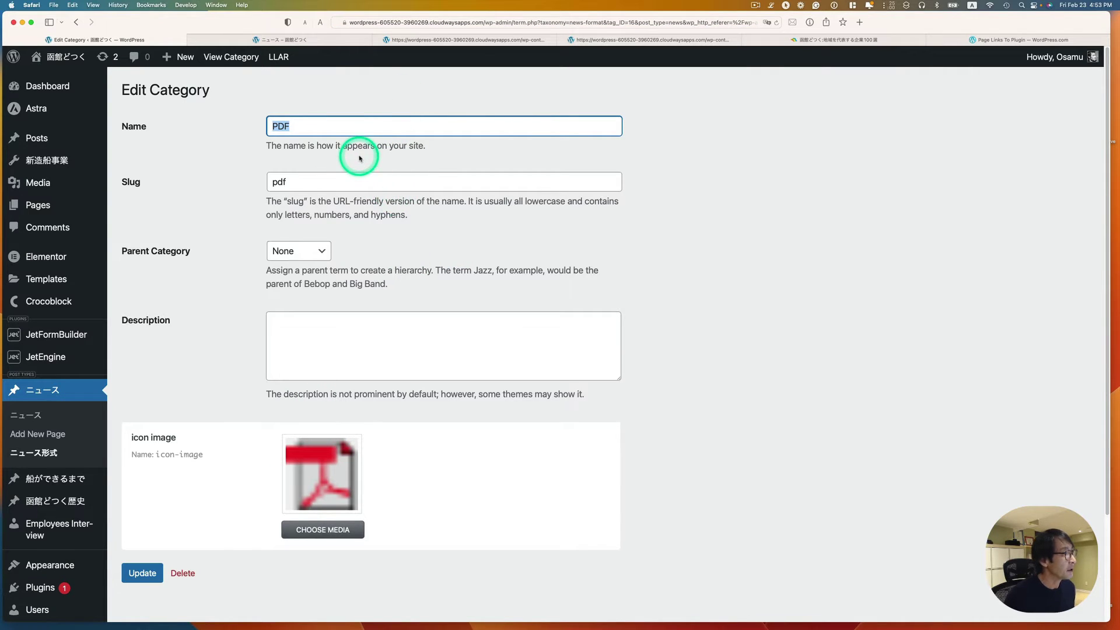
click(77, 24)
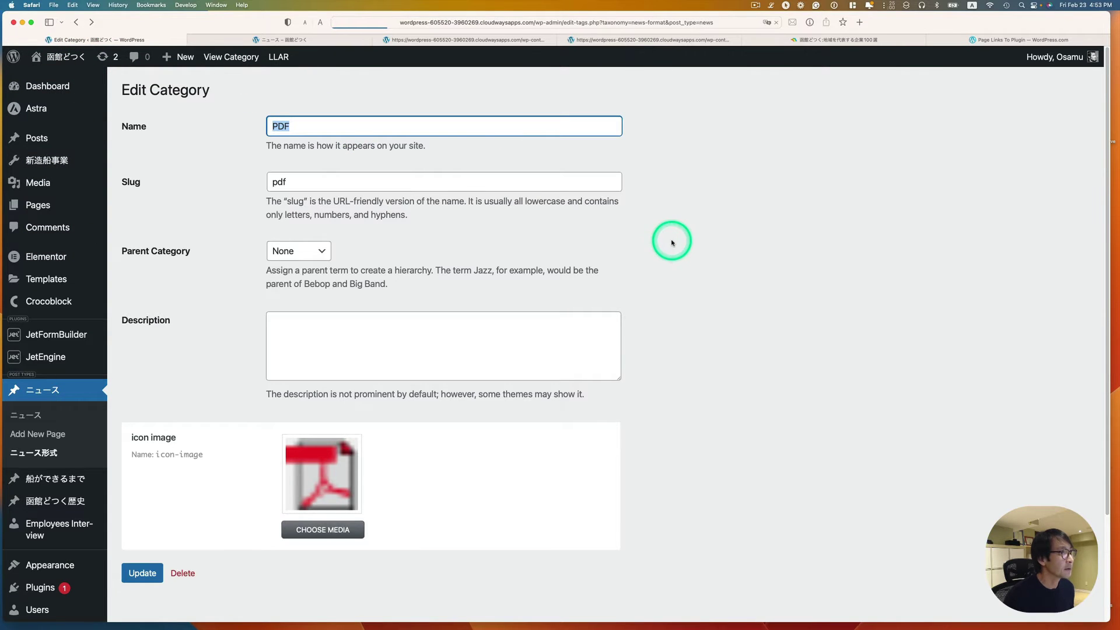
Open the 外部リンク term and compare its icon image with the news list
click(500, 241)
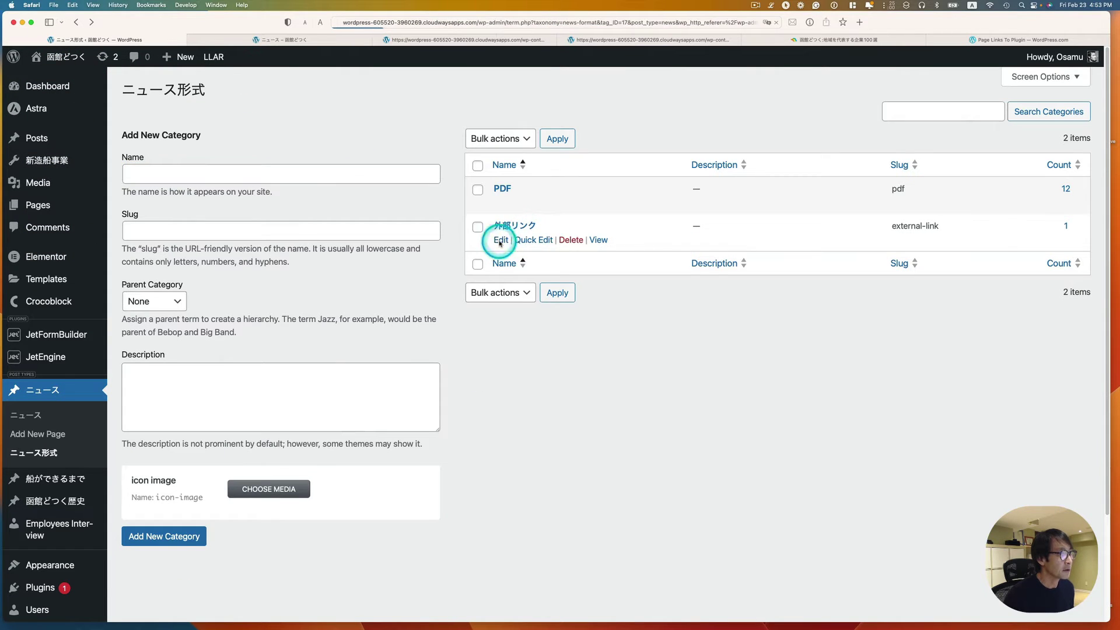
click(337, 450)
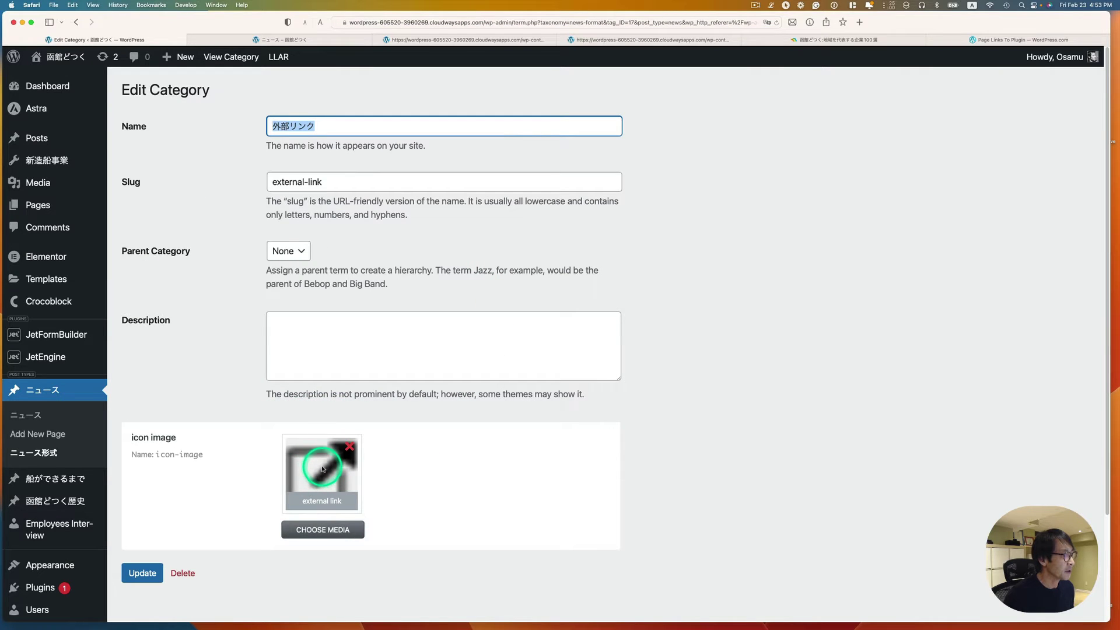
click(333, 39)
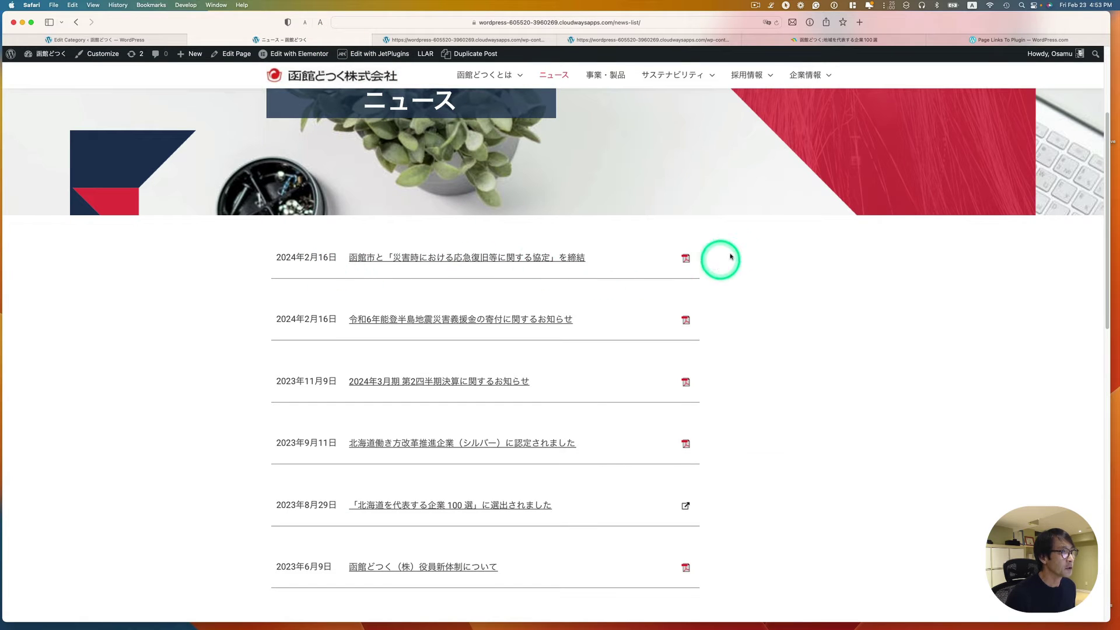
click(167, 40)
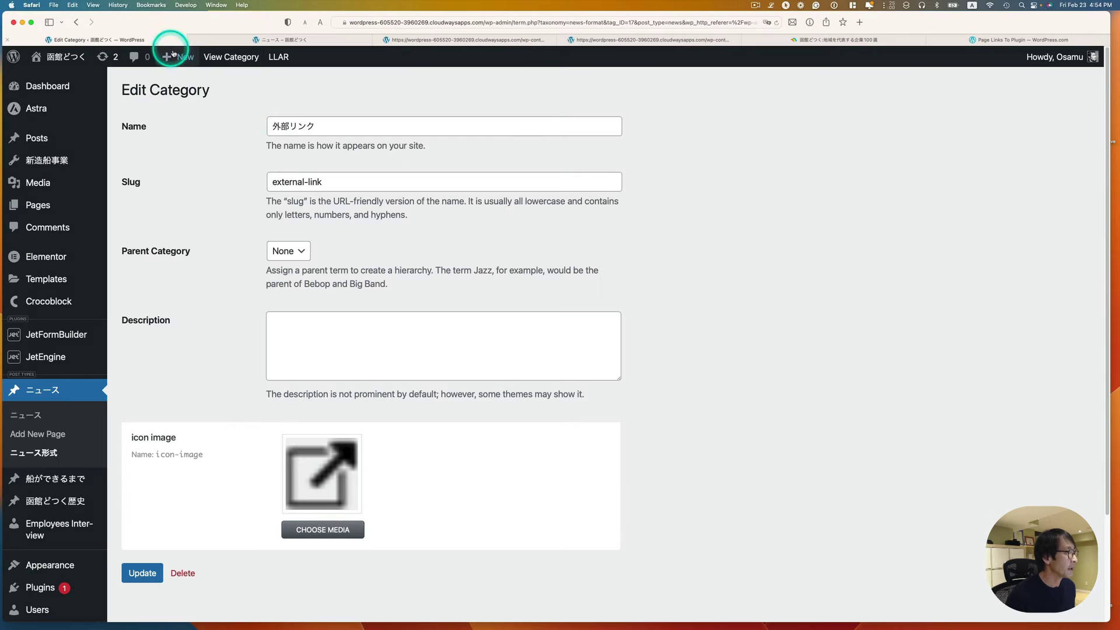
Open the ニュース一覧 listing from JetEngine Listings in Elementor
mouse_move(50, 360)
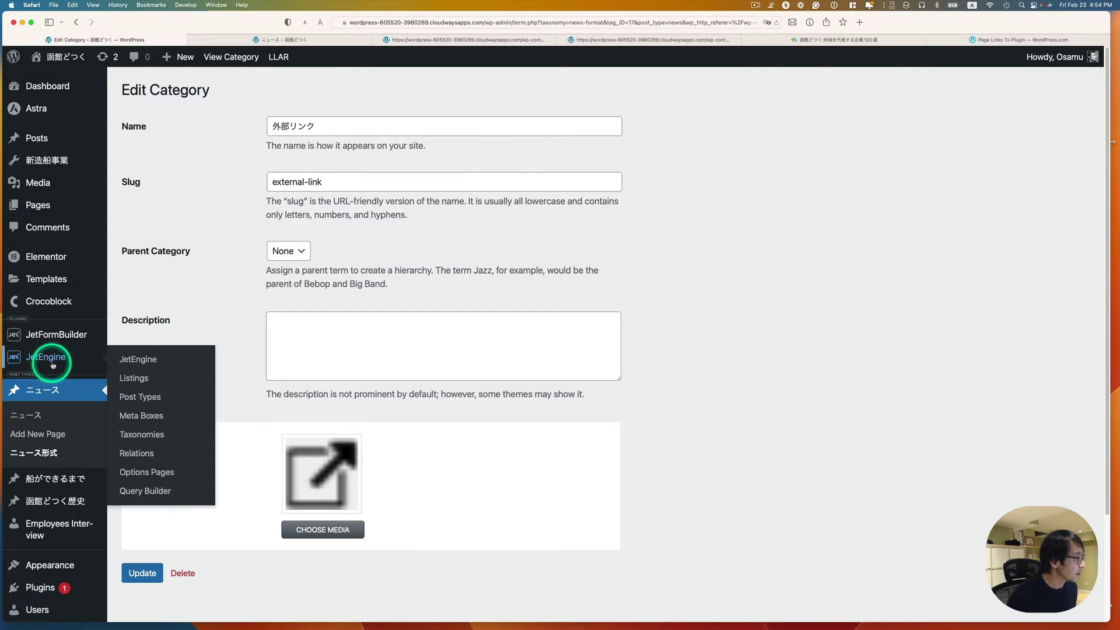
click(148, 377)
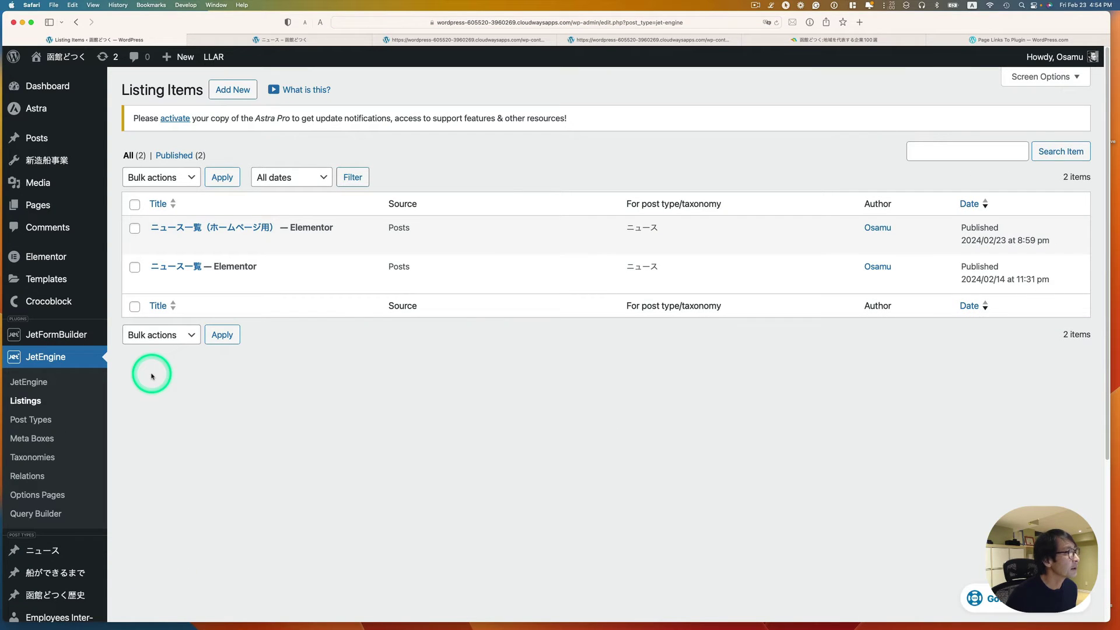
mouse_move(157, 265)
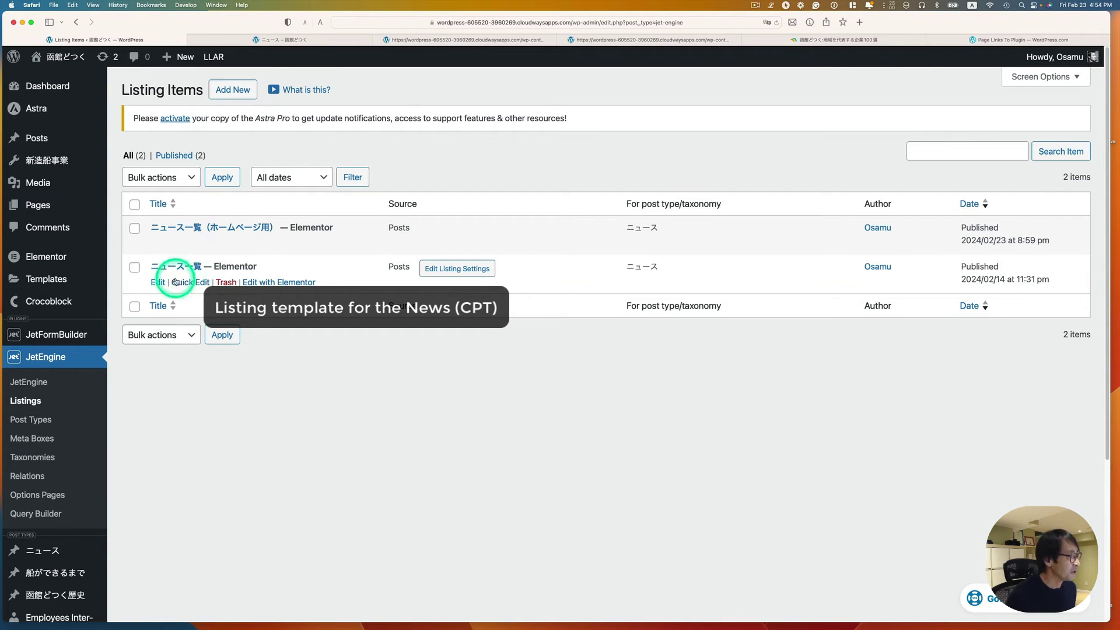
click(256, 282)
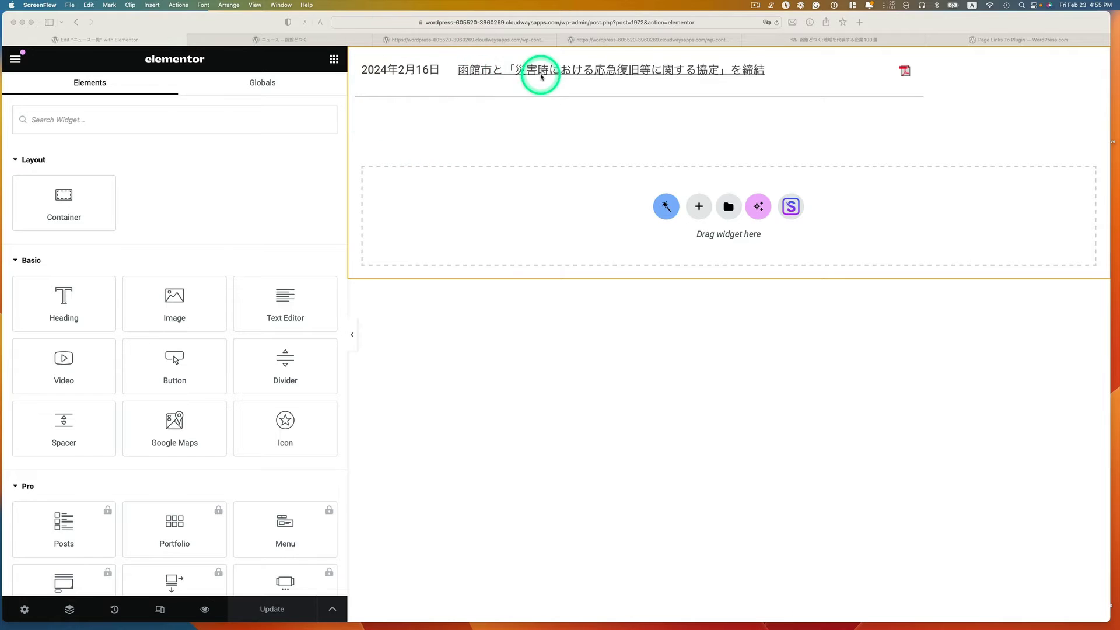
Select the date element and review its date format settings
click(418, 69)
click(418, 69)
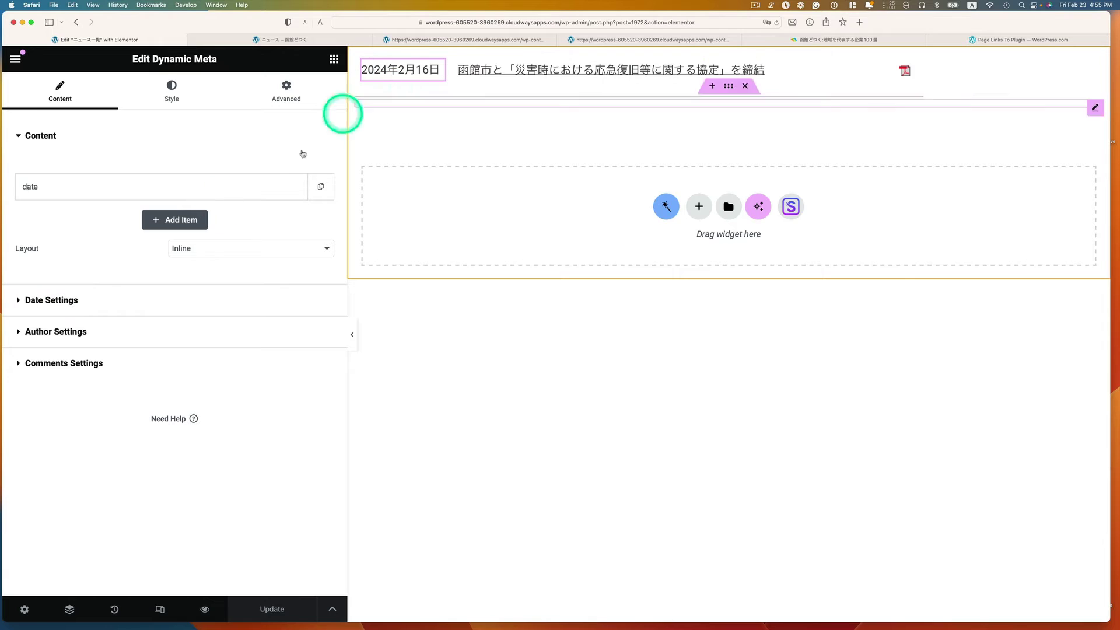
click(58, 301)
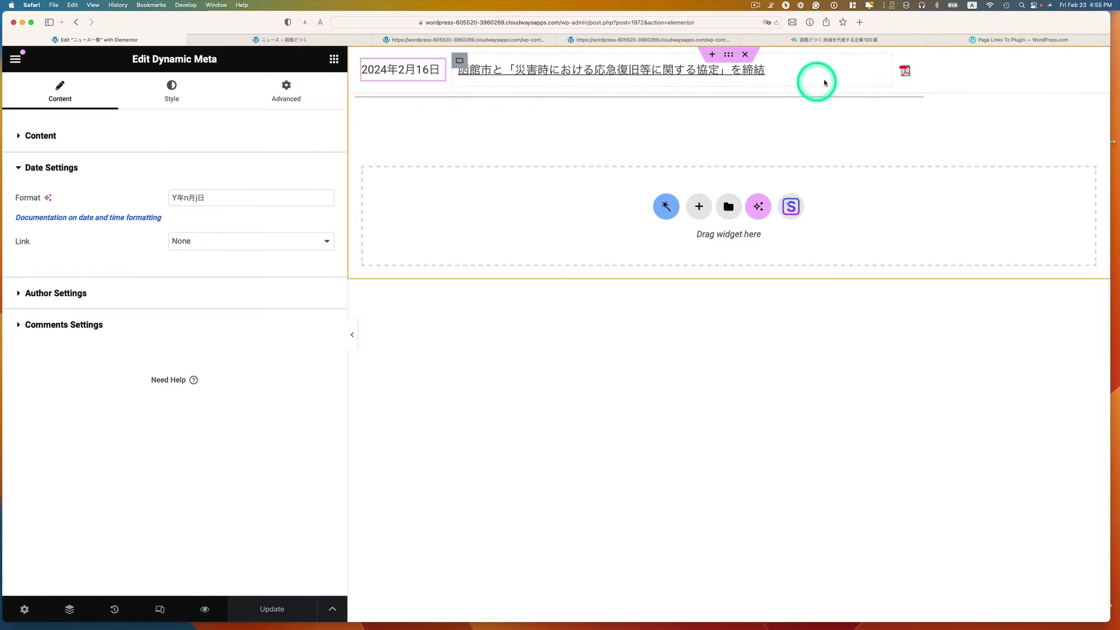
Confirm the title uses post Title with Default Object context and links via URLリンク
click(865, 73)
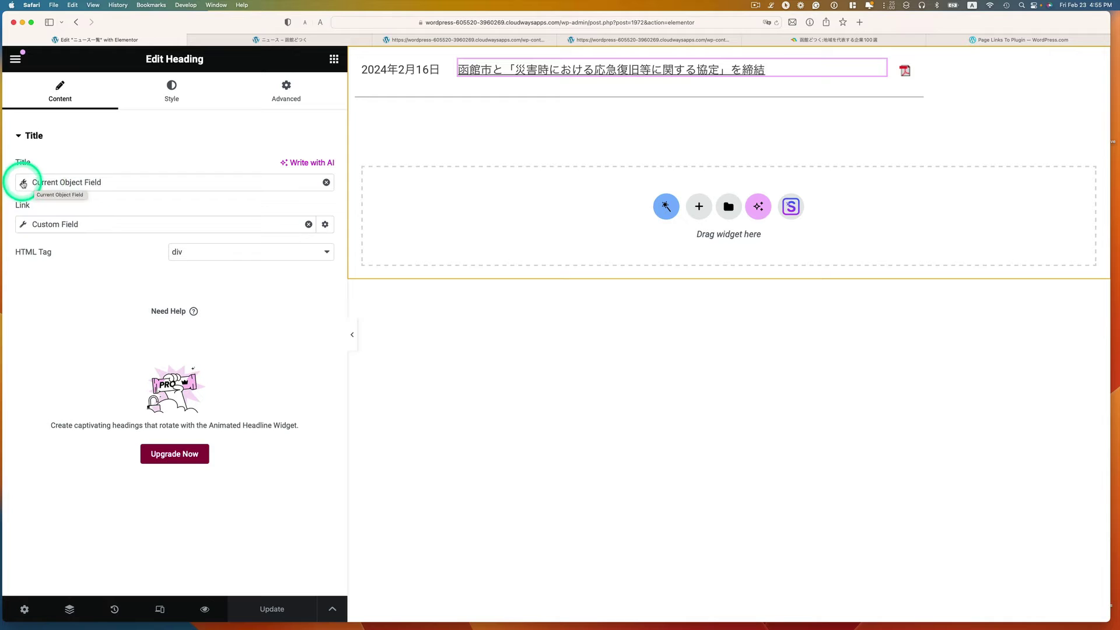
click(24, 182)
click(108, 248)
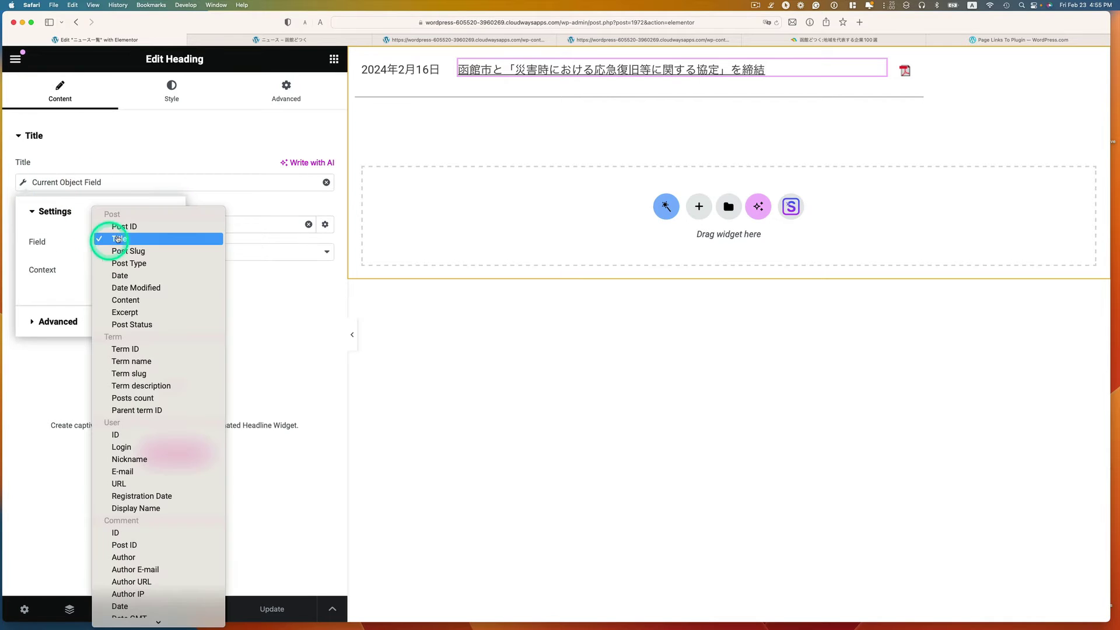
click(128, 241)
click(126, 241)
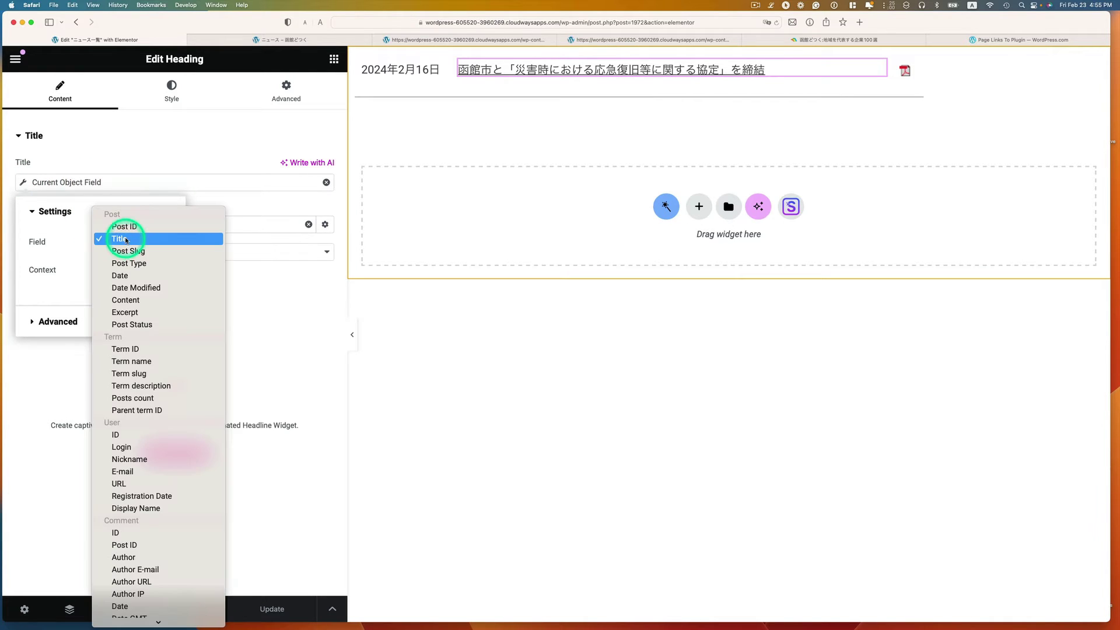
click(254, 275)
click(130, 269)
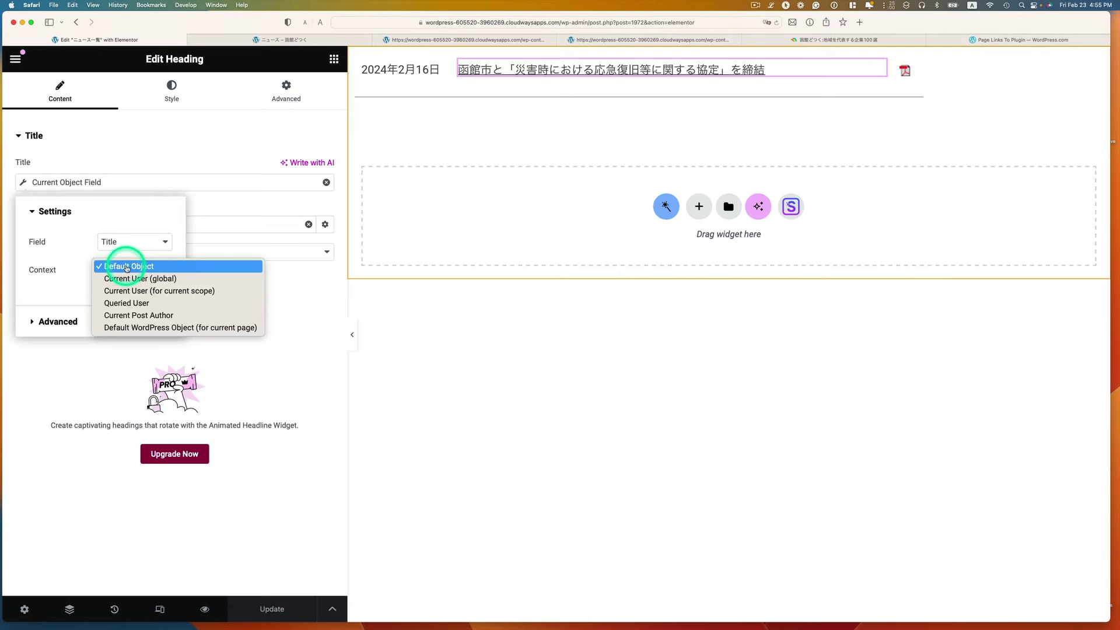
click(205, 250)
click(215, 210)
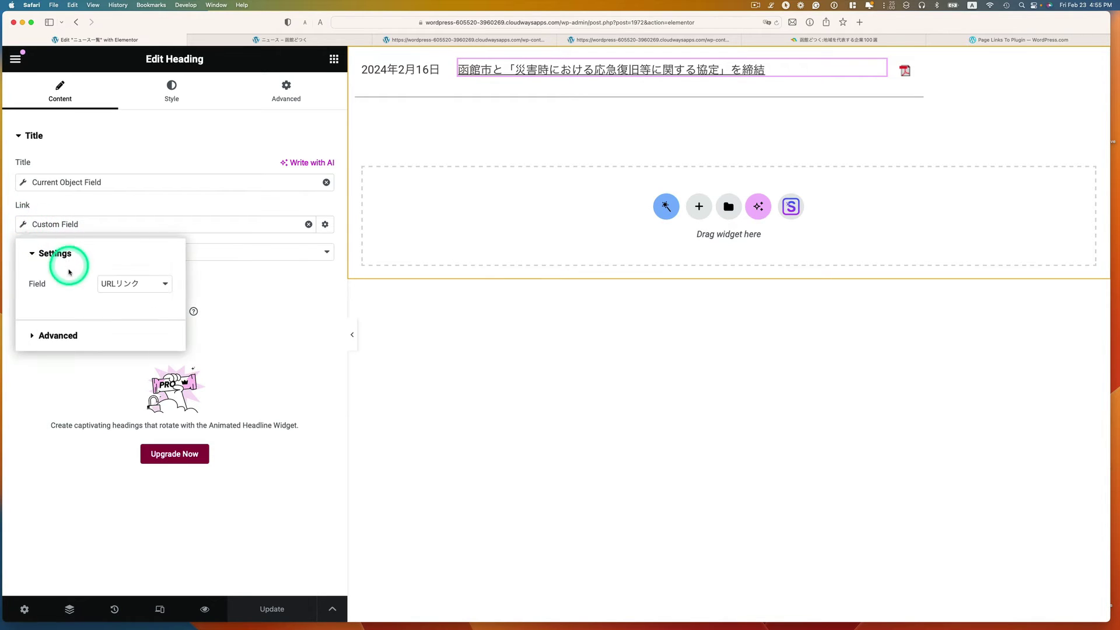
click(117, 285)
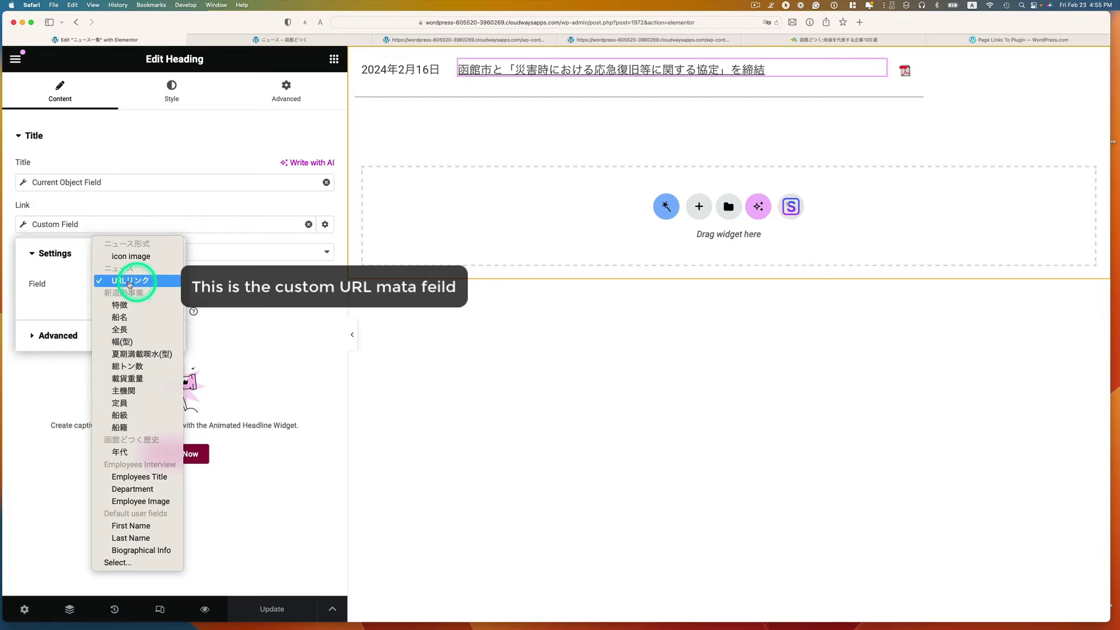
click(239, 297)
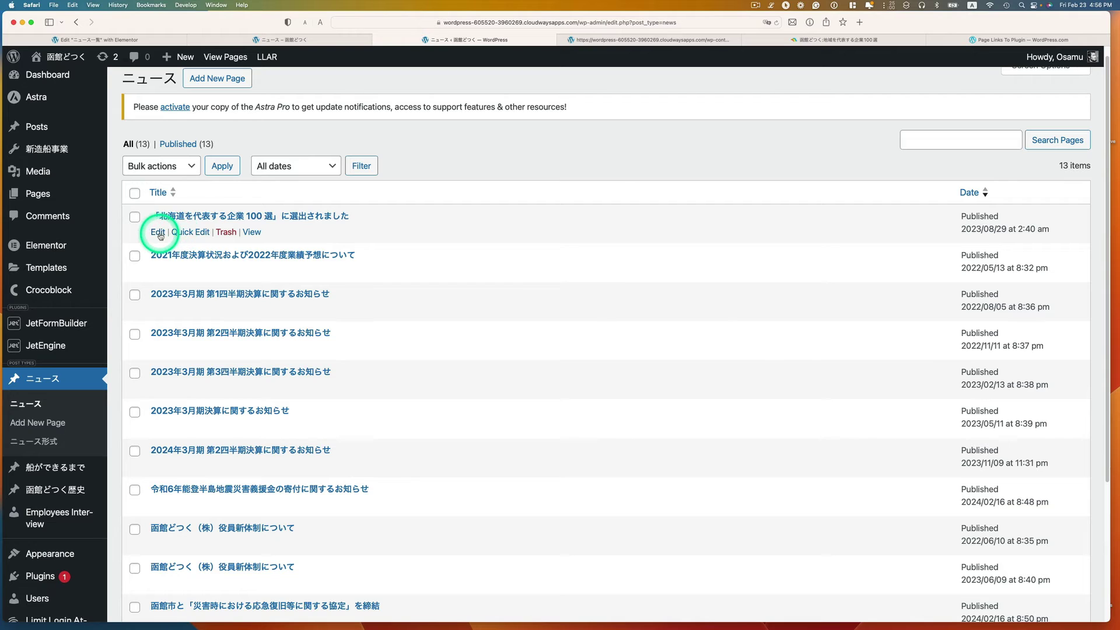
Inspect the external-link news post's title and its URLリンク address
click(159, 233)
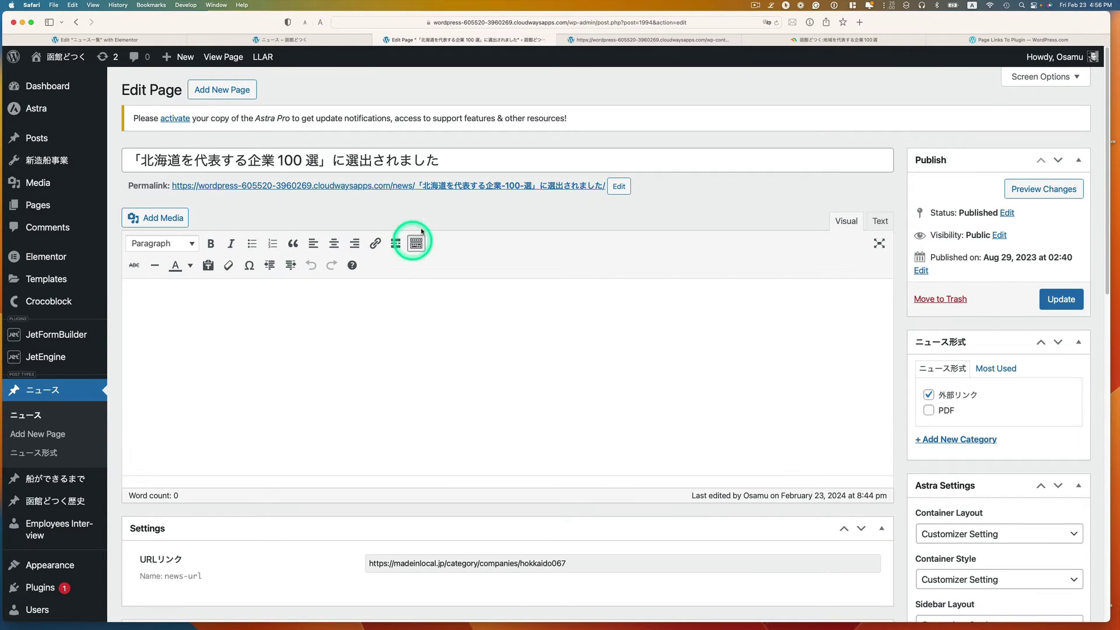
drag(379, 153, 182, 159)
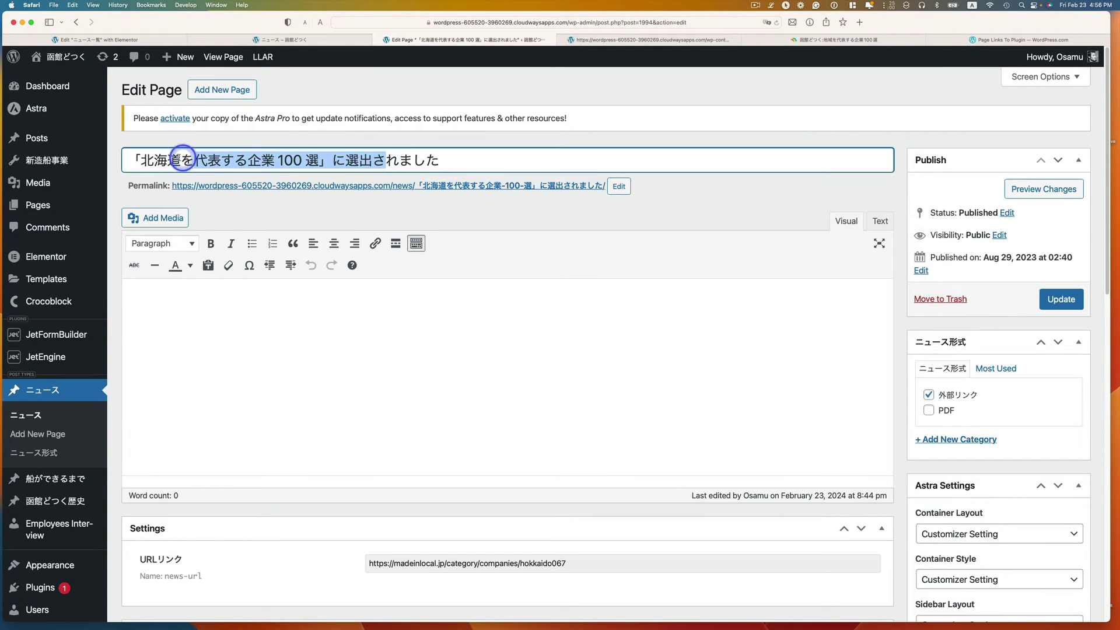
scroll(395, 225, down, 1)
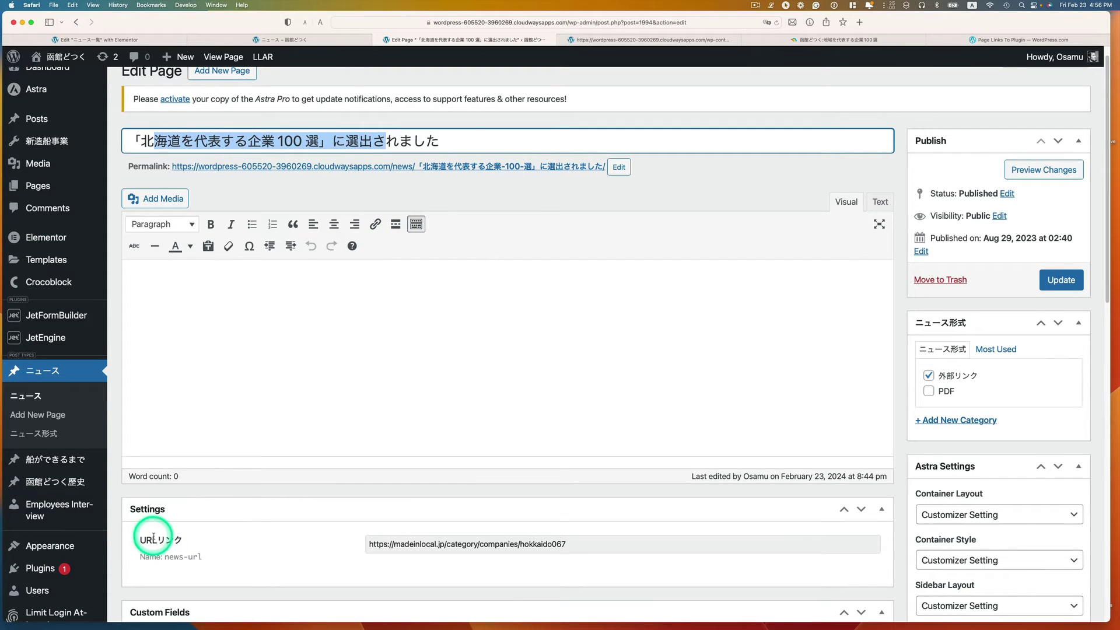
drag(574, 543, 374, 539)
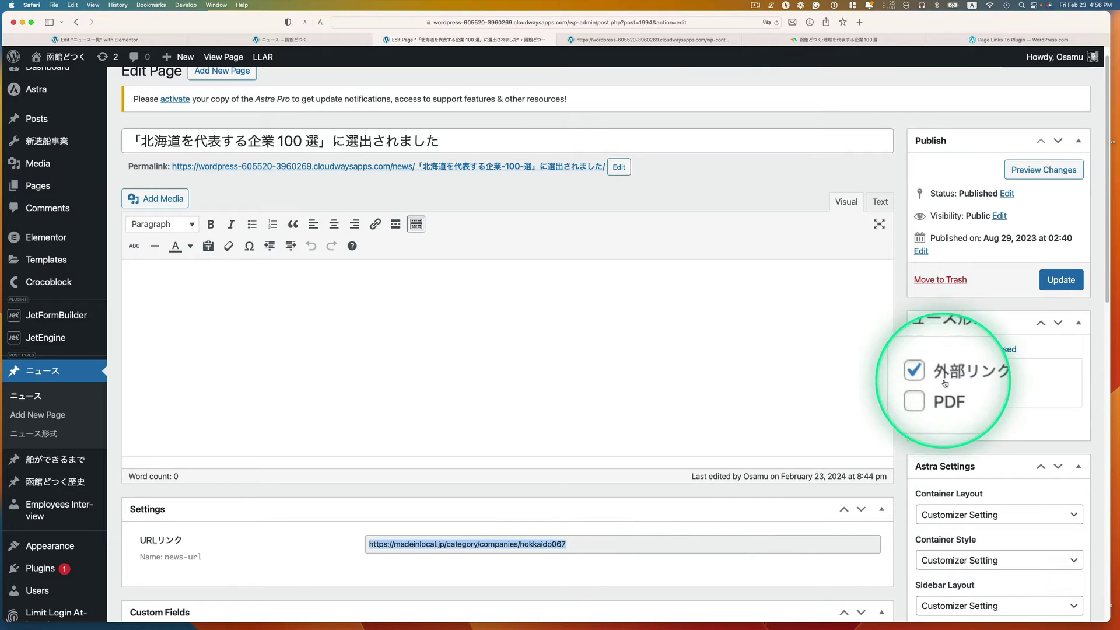
click(41, 397)
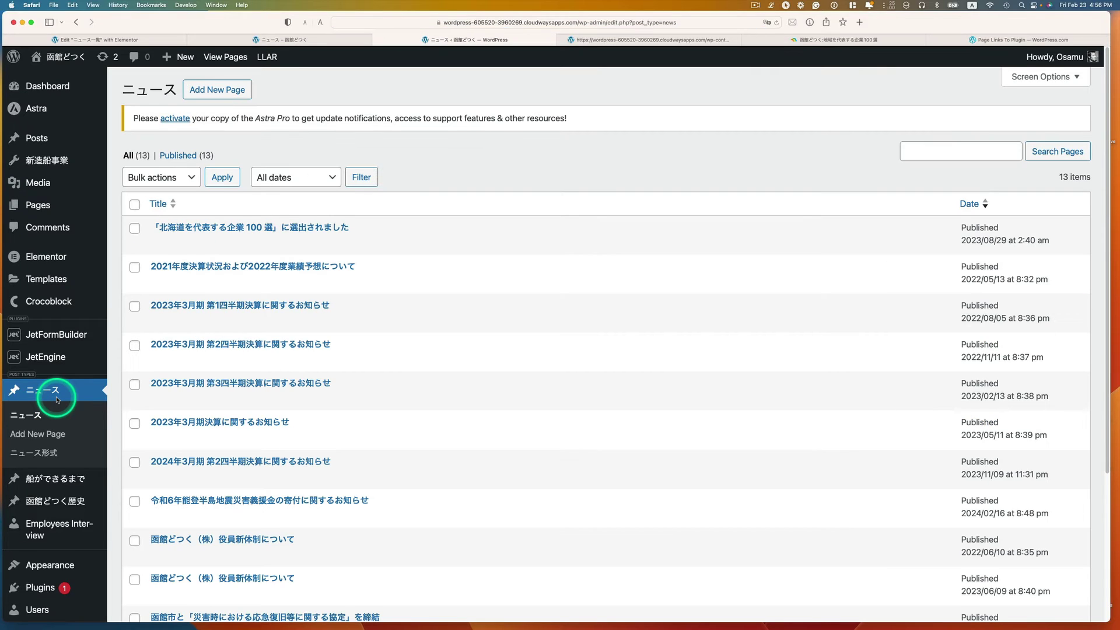
Open the 2023年3月期 第2四半期決算に関するお知らせ news post
click(177, 344)
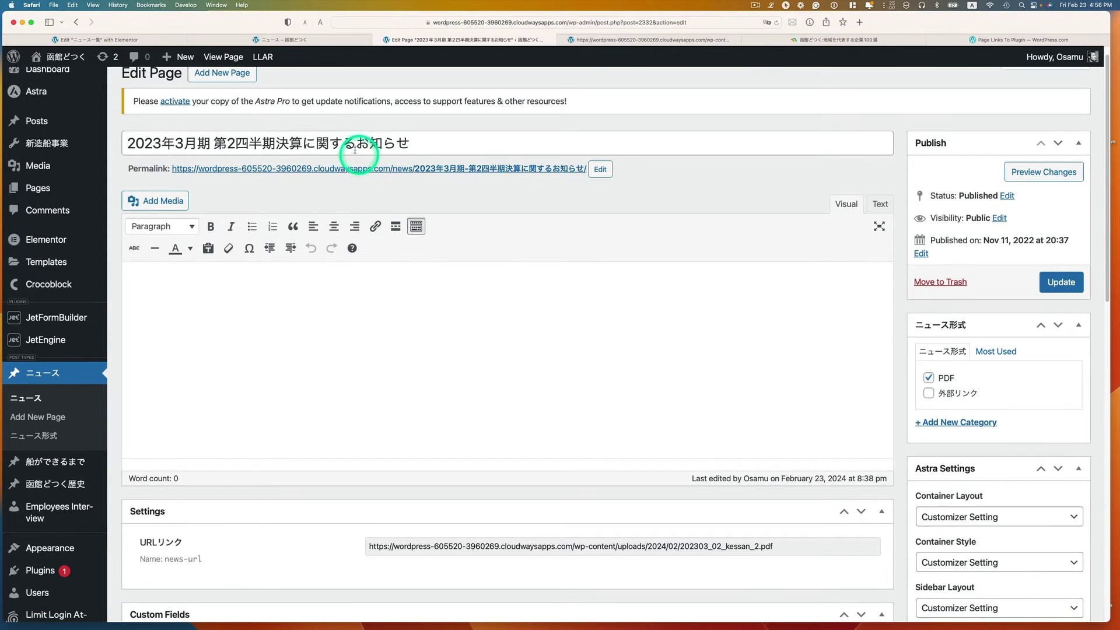
scroll(478, 356, down, 5)
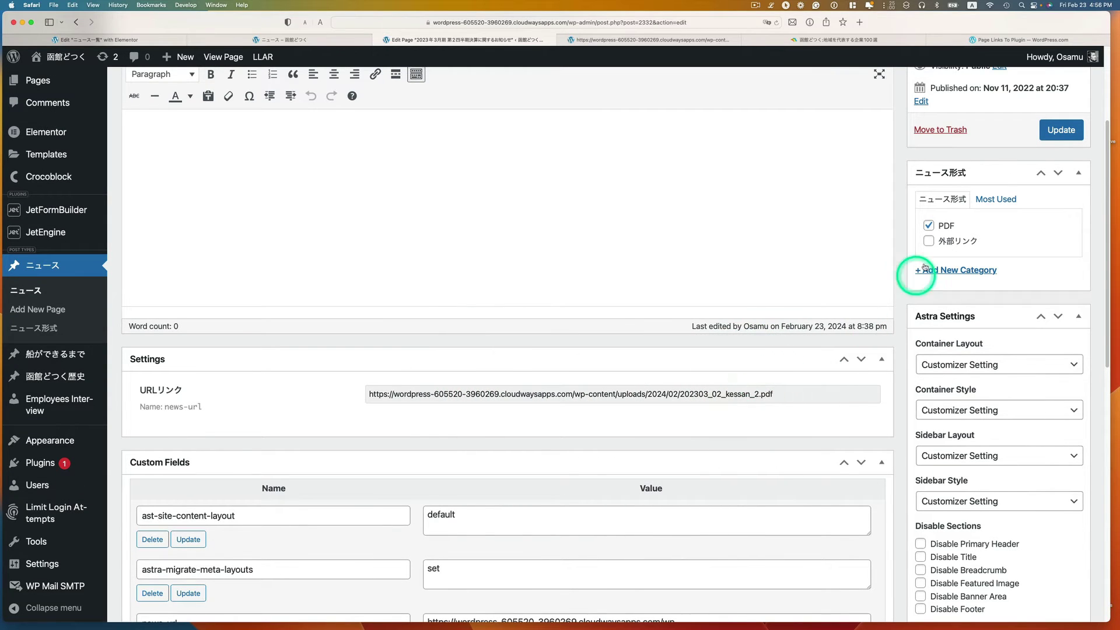
scroll(846, 285, up, 5)
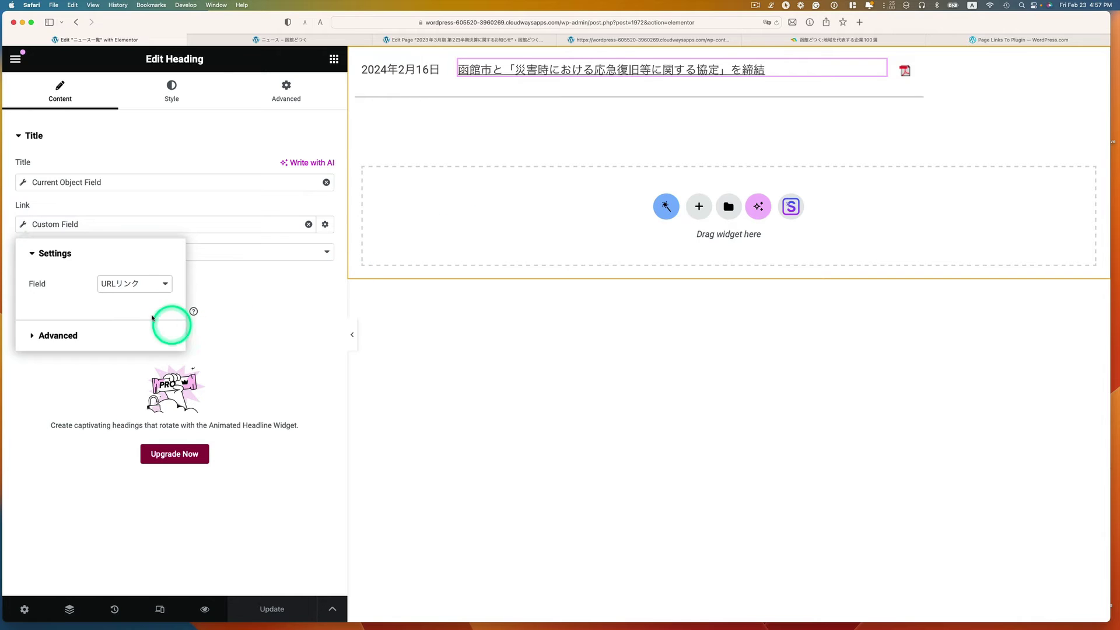
Keep URLリンク as the heading's link field, then open the format icon's Term Image settings
click(124, 283)
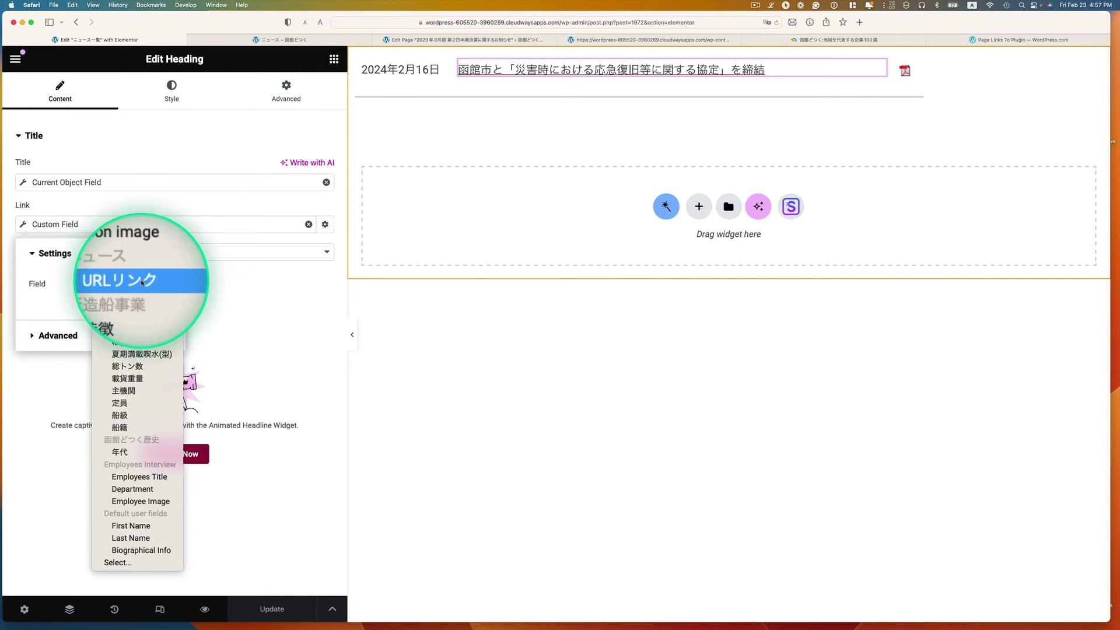
click(155, 283)
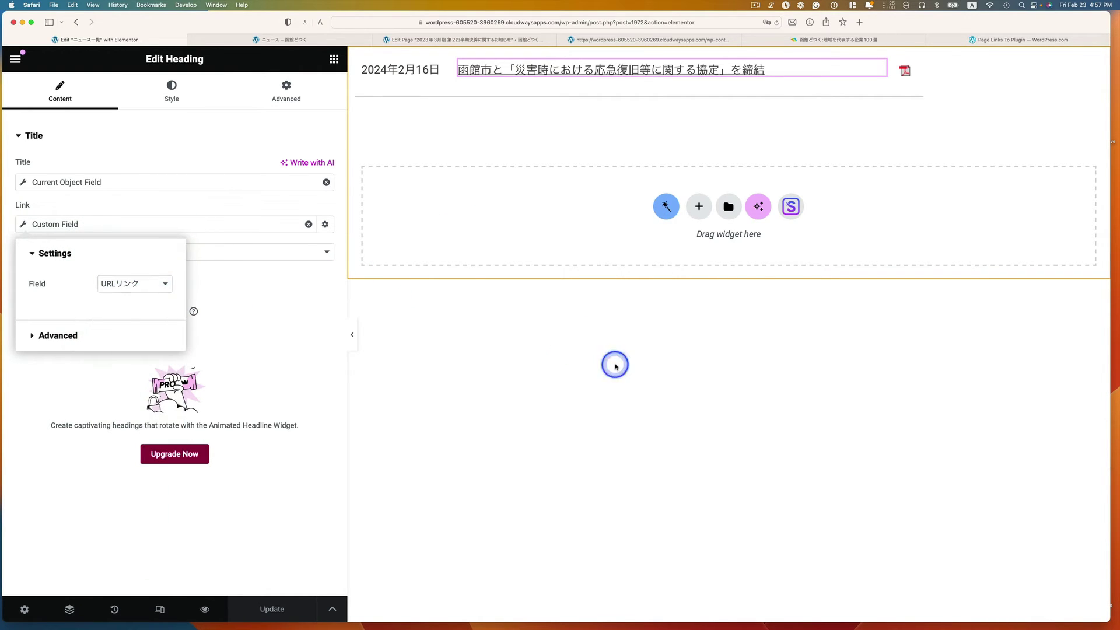
click(615, 365)
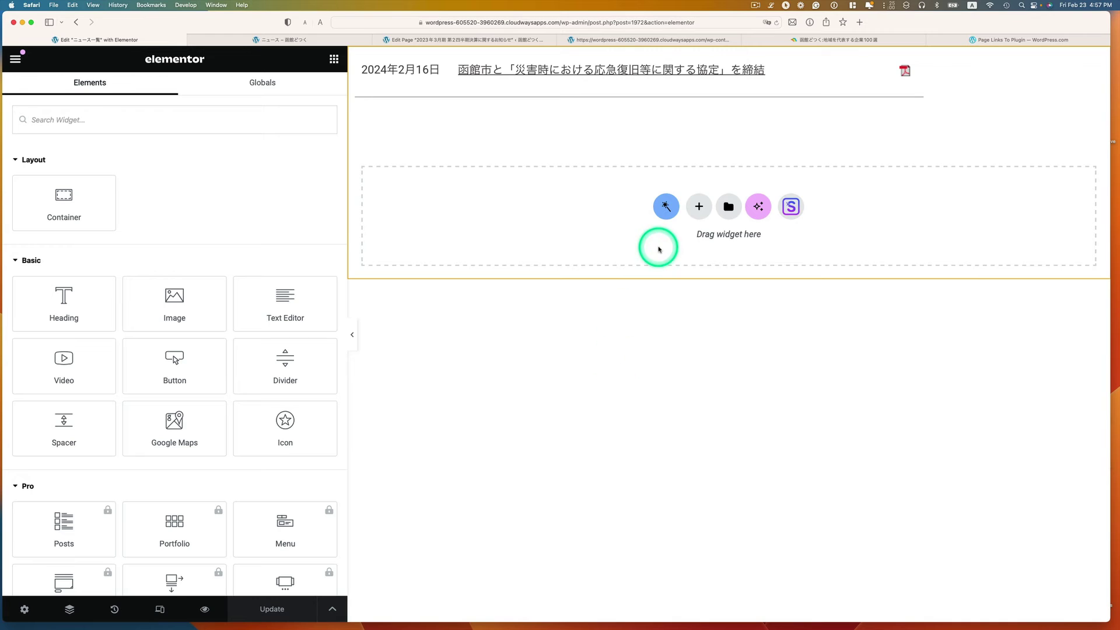
click(927, 75)
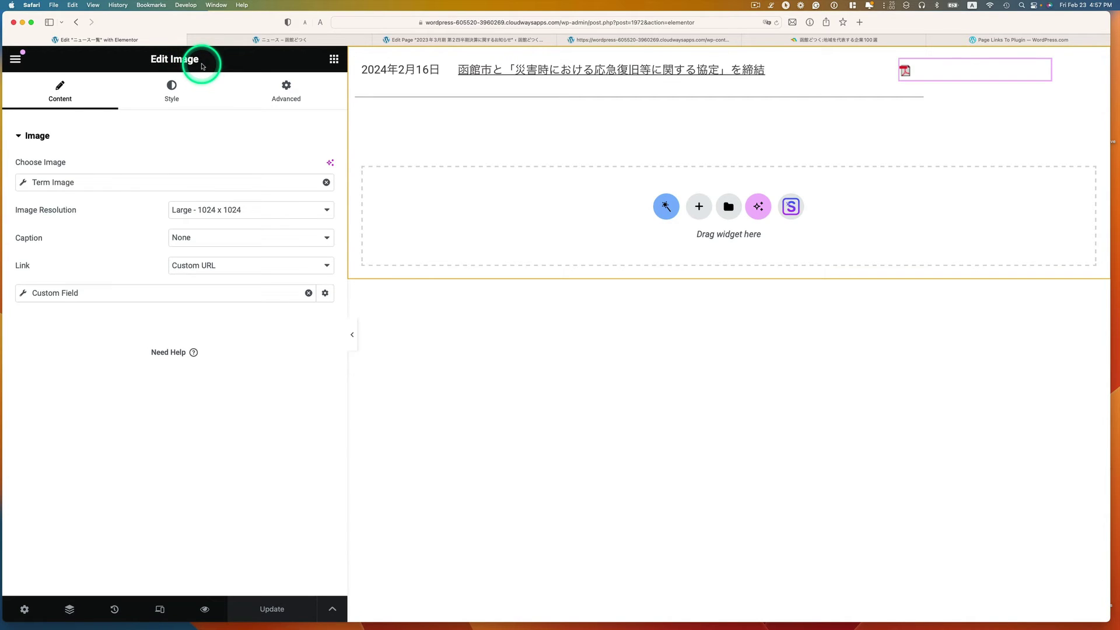
click(25, 182)
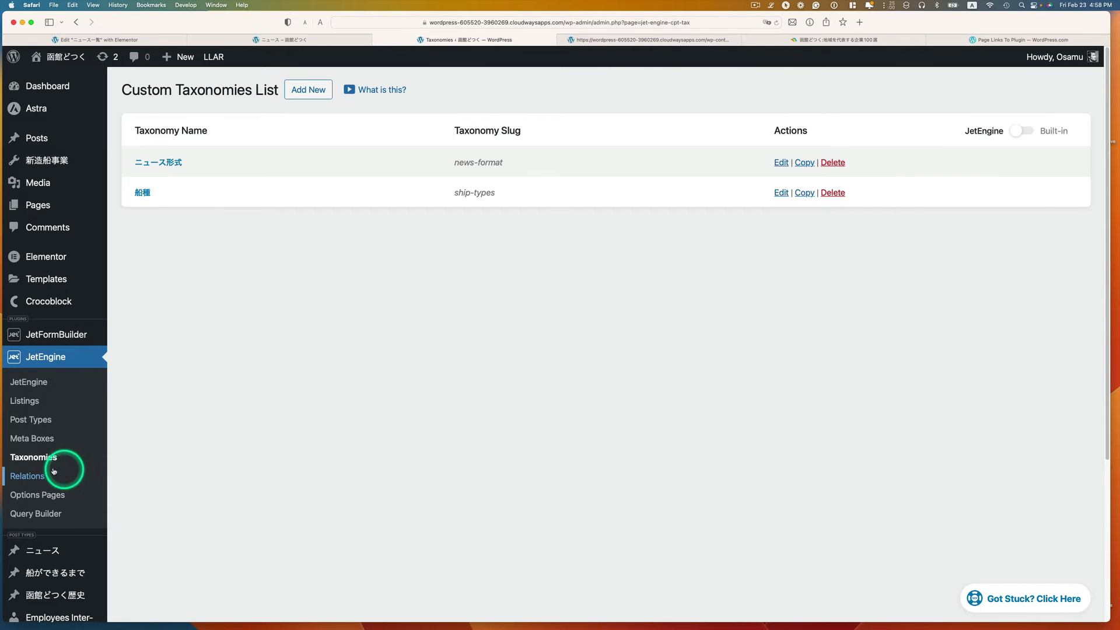
Confirm the ニュース形式 taxonomy's icon image meta field ID is icon-image, matching the Term Image Meta Field
click(168, 163)
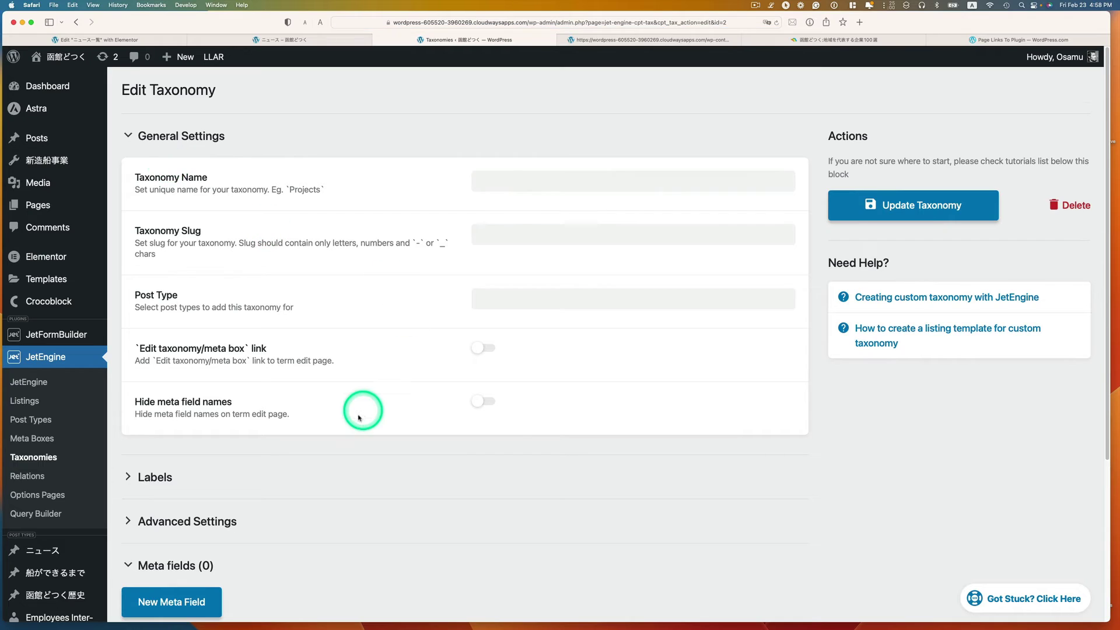
scroll(362, 414, down, 5)
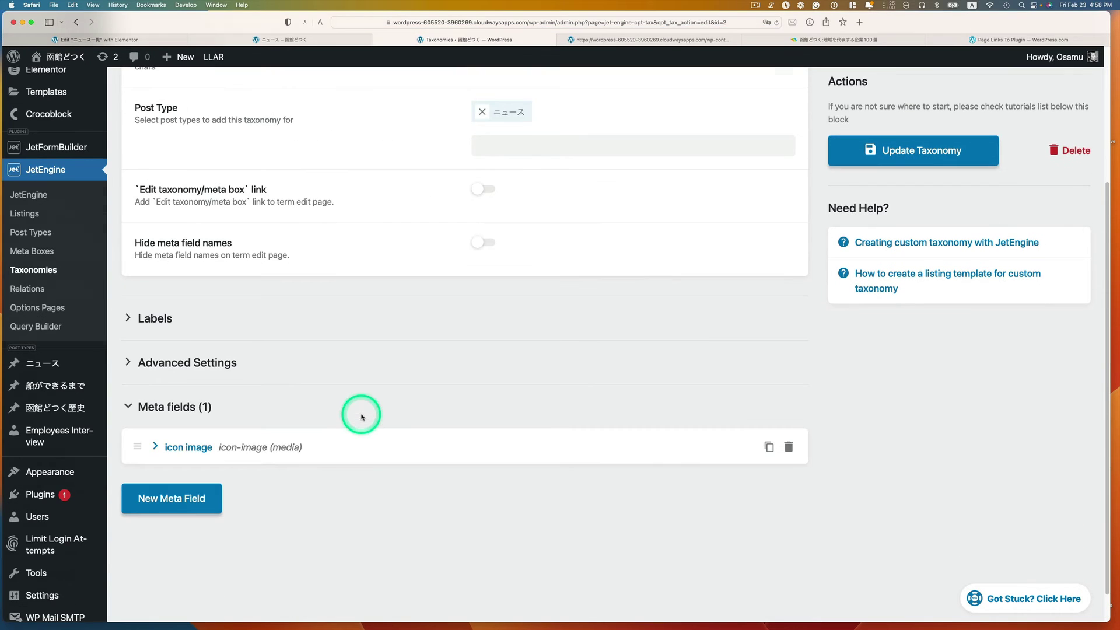
click(178, 447)
scroll(344, 455, down, 2)
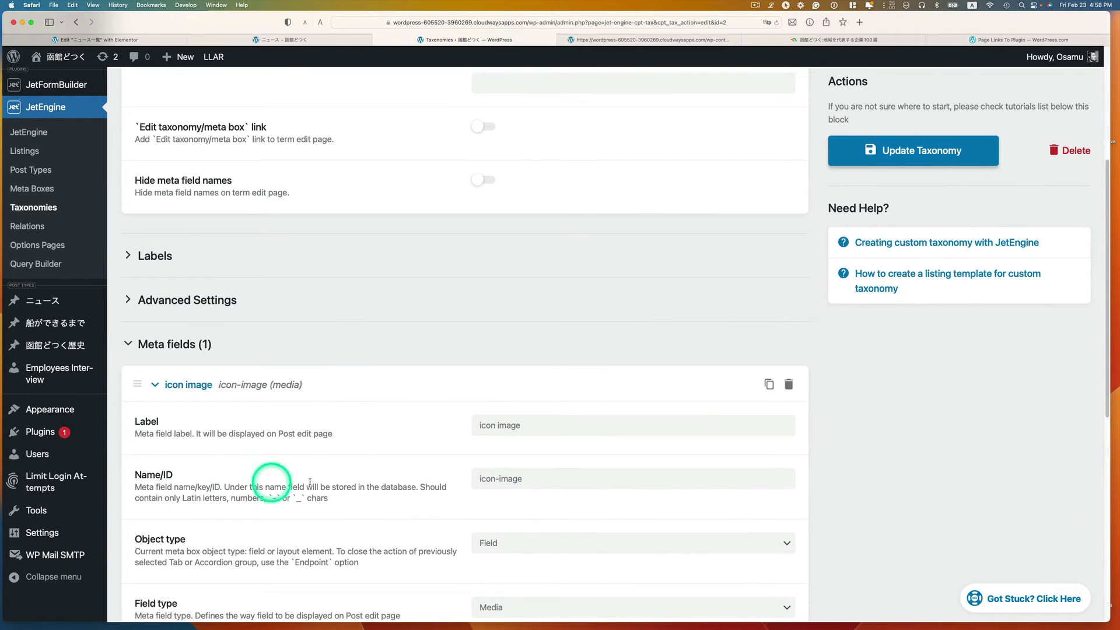
drag(534, 480, 477, 479)
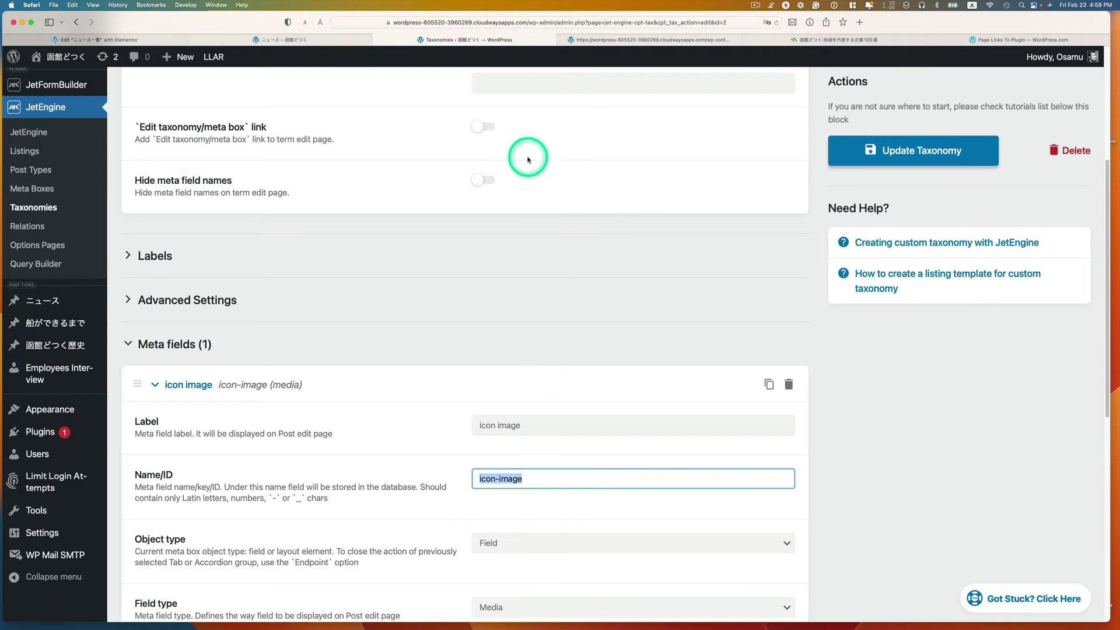
click(157, 39)
click(133, 266)
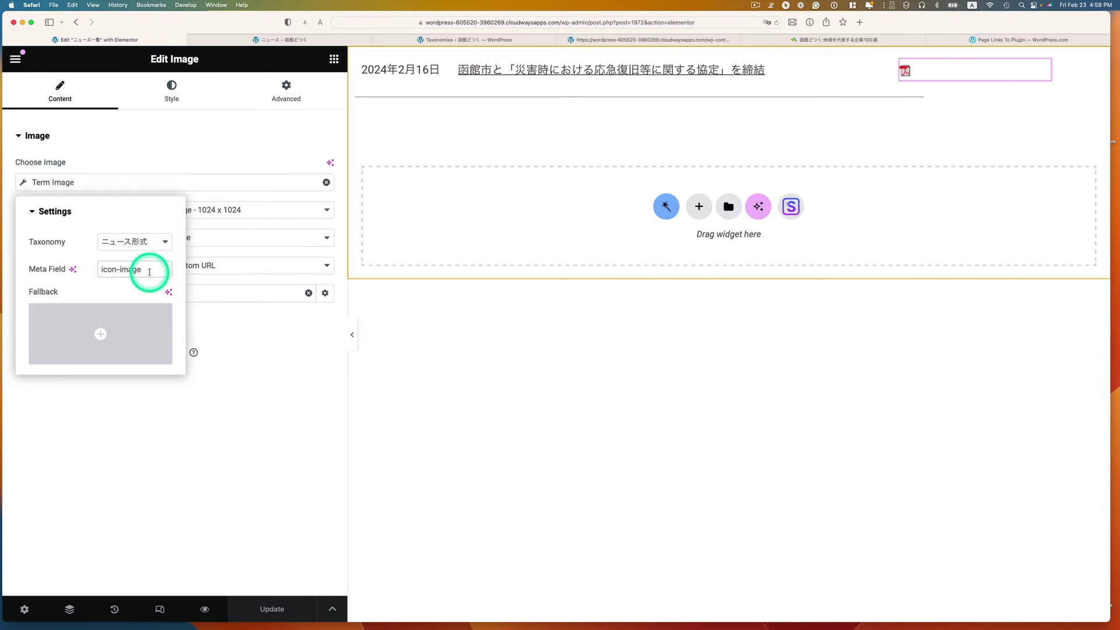
Close the Term Image settings and open the ニュース page in Elementor from the live news list
click(292, 361)
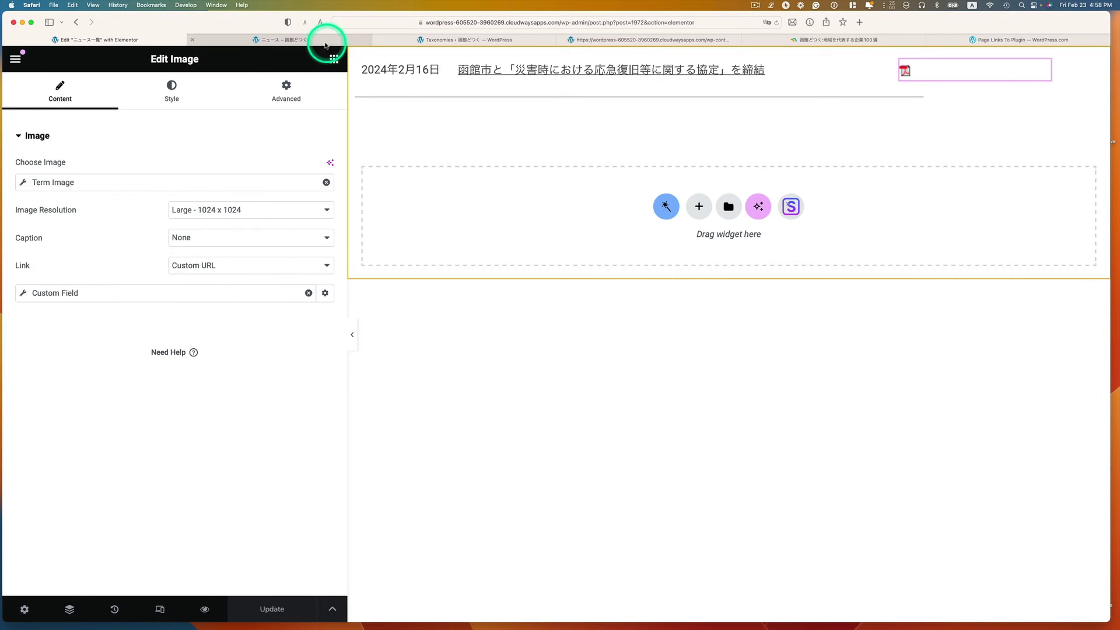
click(324, 43)
click(470, 269)
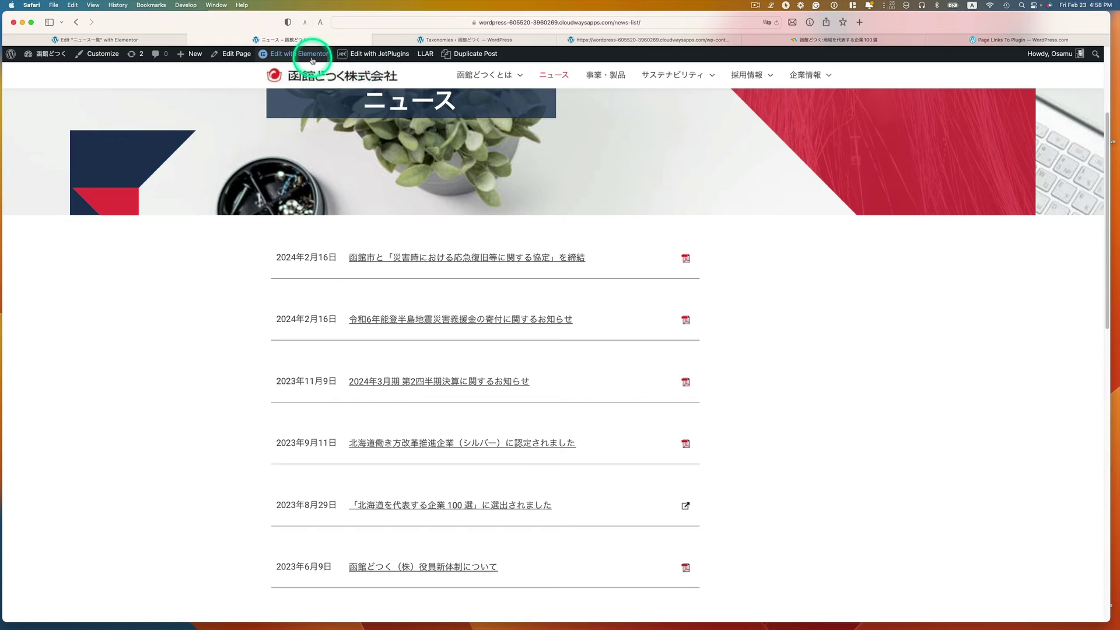
click(336, 85)
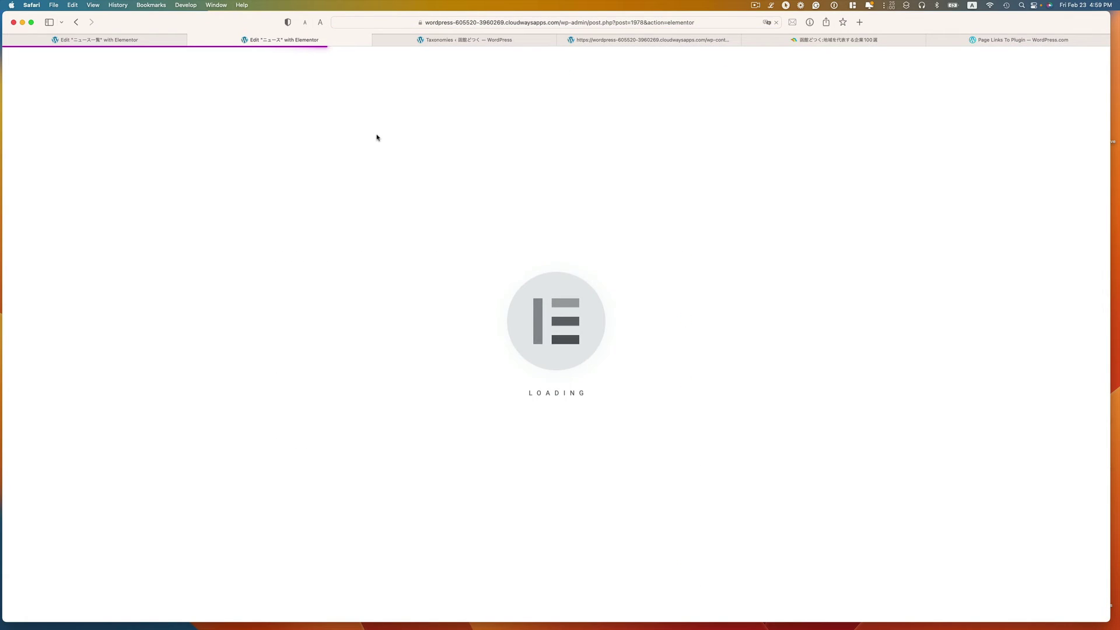
Select the news listing grid and review its settings
click(710, 432)
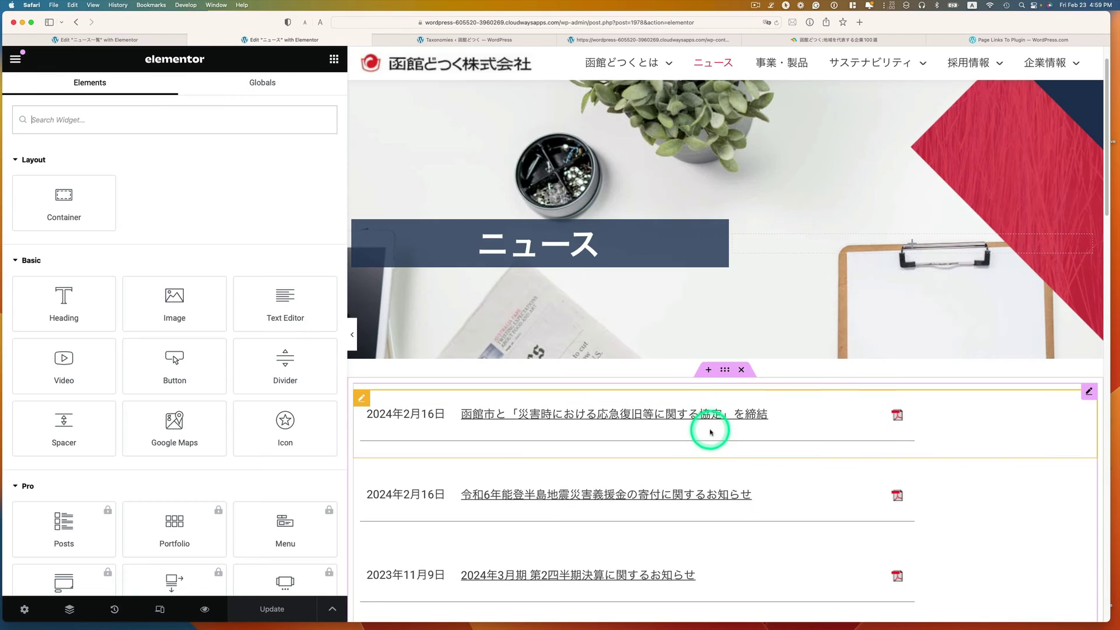
click(745, 427)
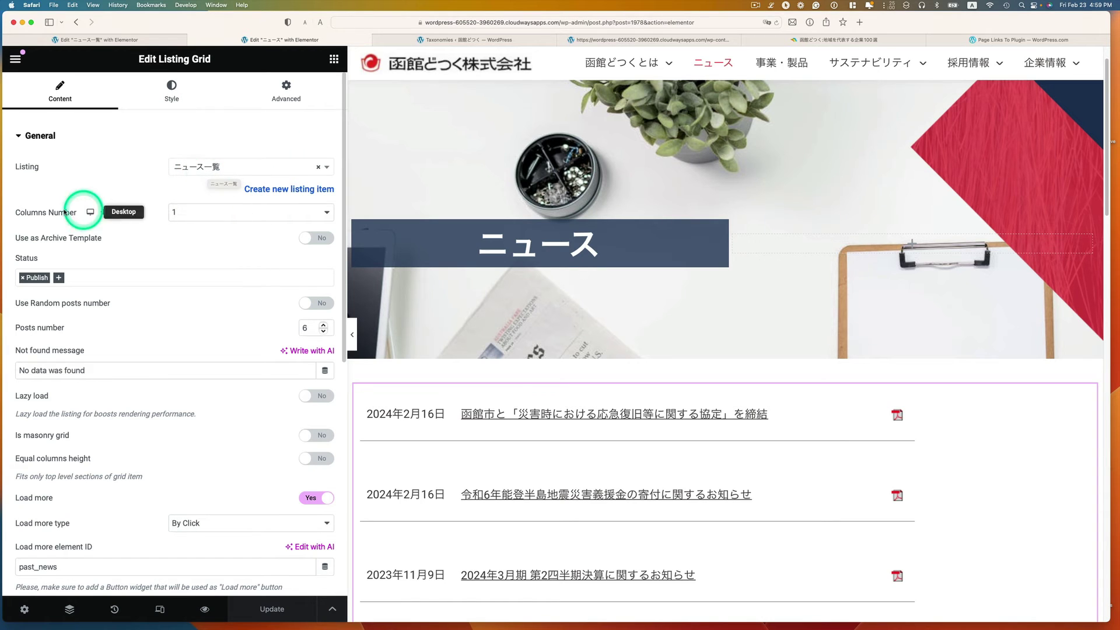
scroll(209, 224, down, 2)
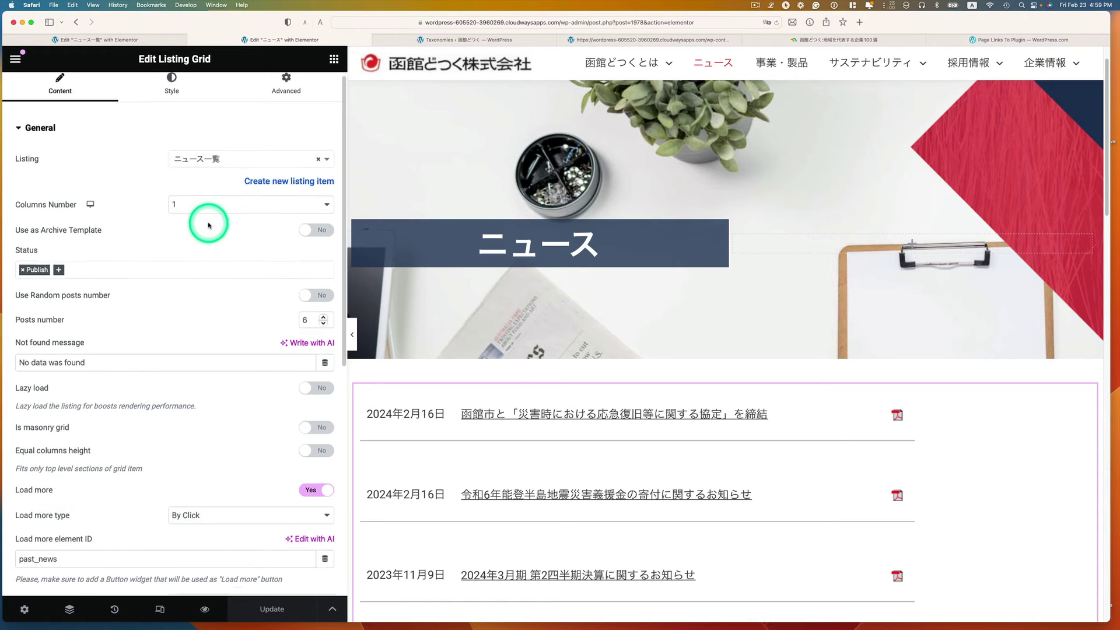
scroll(209, 223, down, 1)
scroll(542, 330, down, 6)
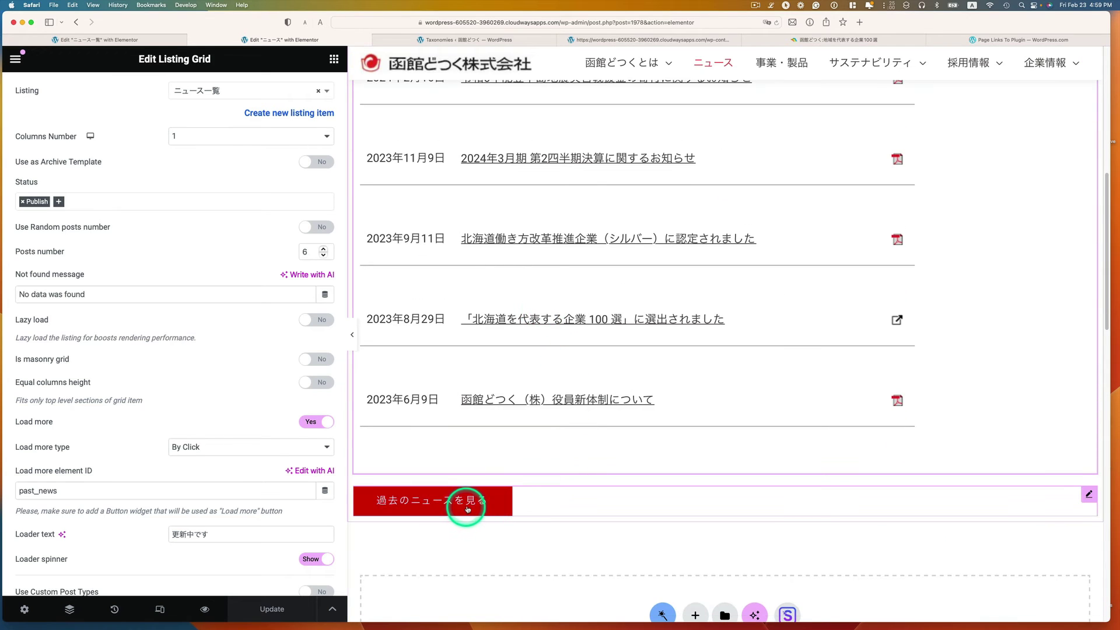
Load older entries with 過去のニュースを見る in the preview, then view the live page
click(466, 508)
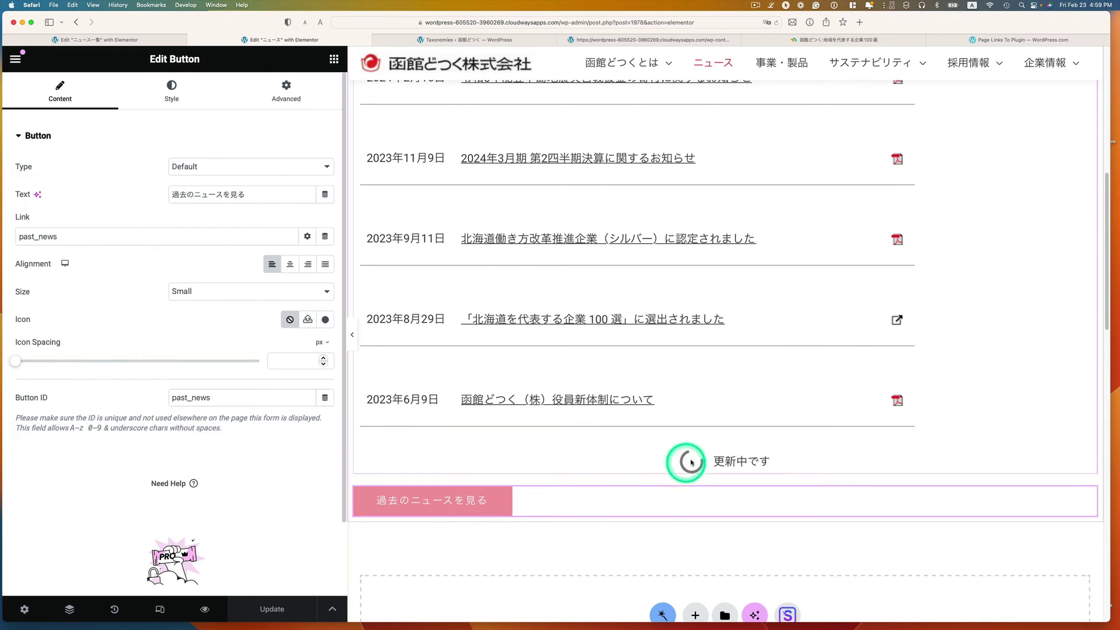
scroll(550, 496, down, 7)
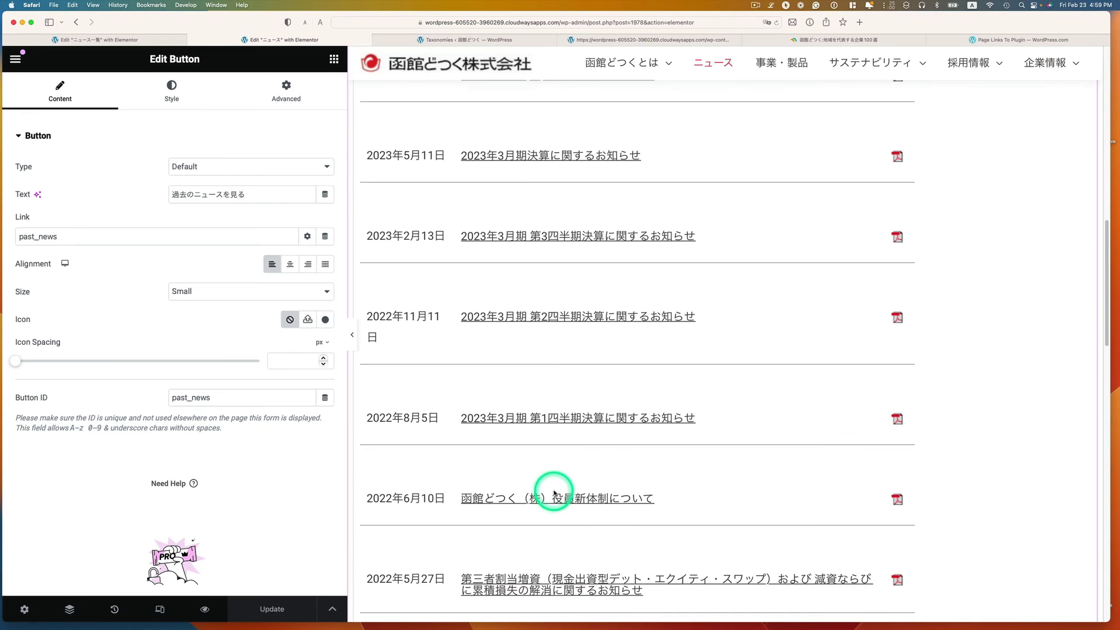
scroll(562, 482, up, 6)
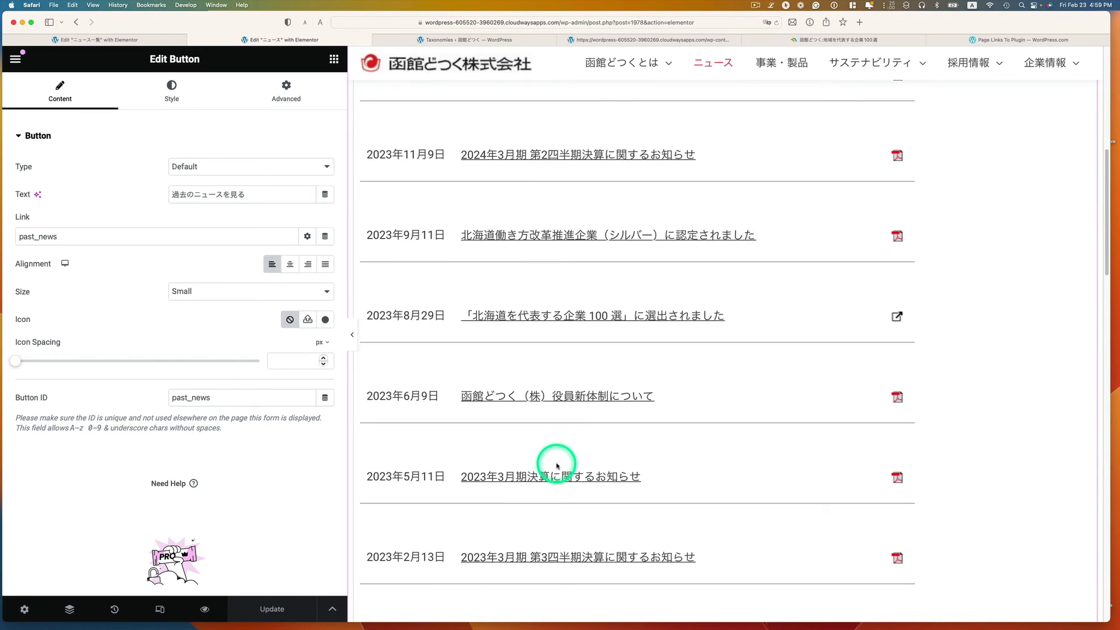
click(15, 58)
click(33, 337)
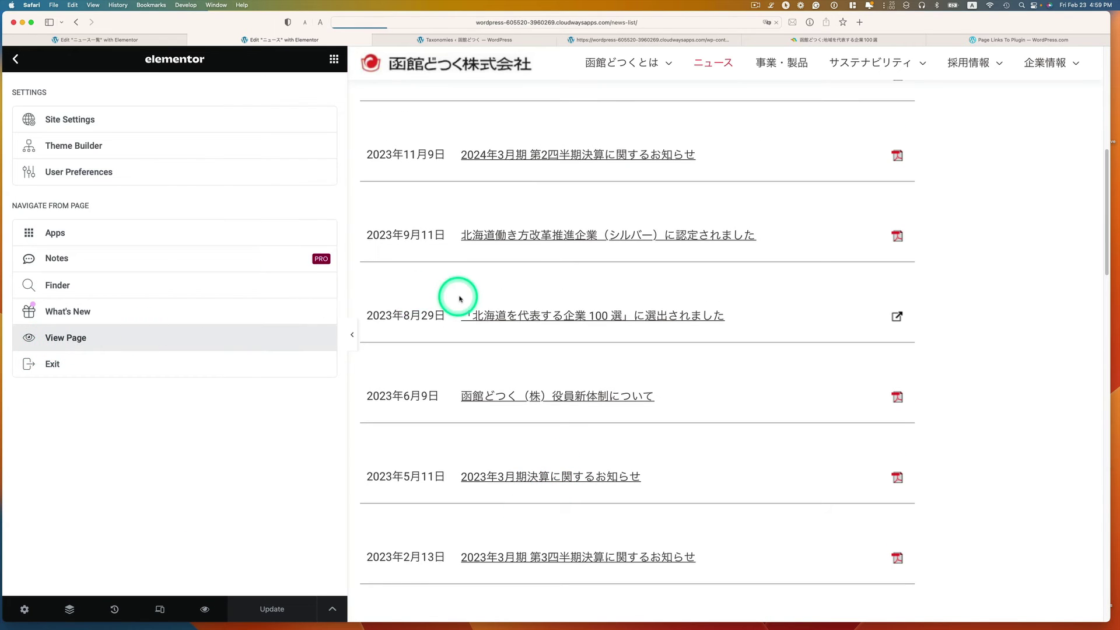
Open the earthquake donation notice's PDF from the news list, then close it
scroll(470, 306, down, 5)
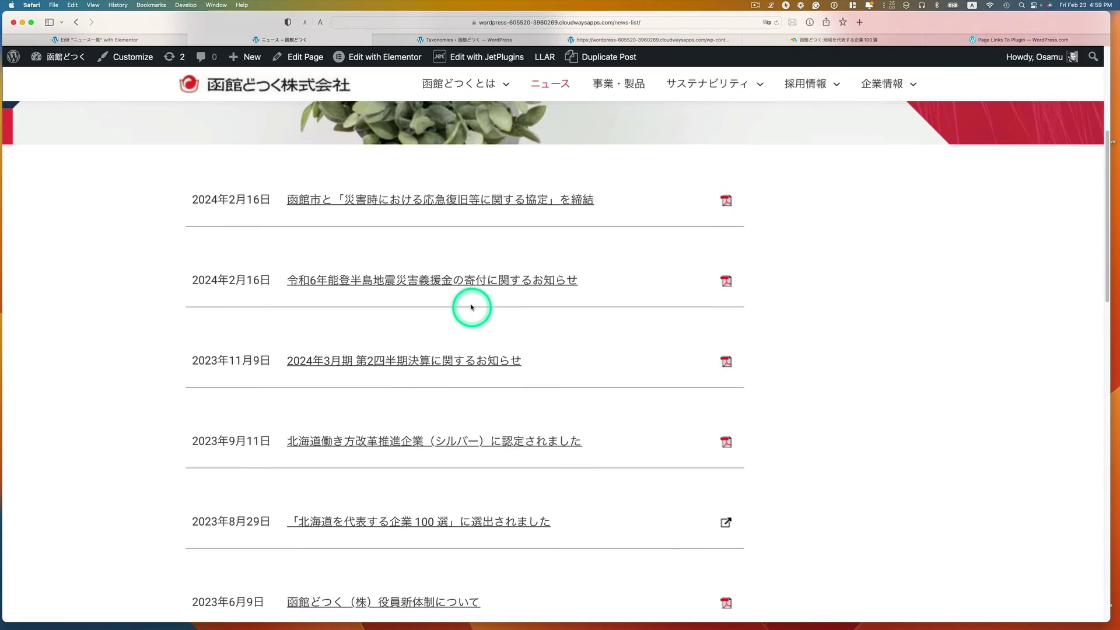
click(471, 290)
scroll(475, 300, down, 8)
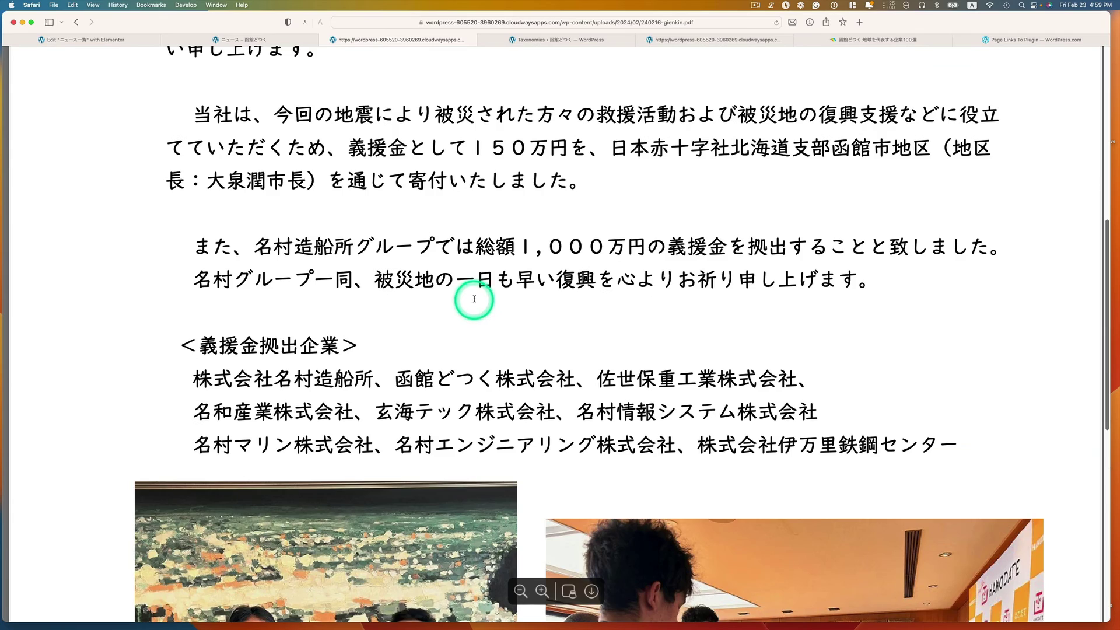
scroll(409, 189, up, 5)
click(75, 22)
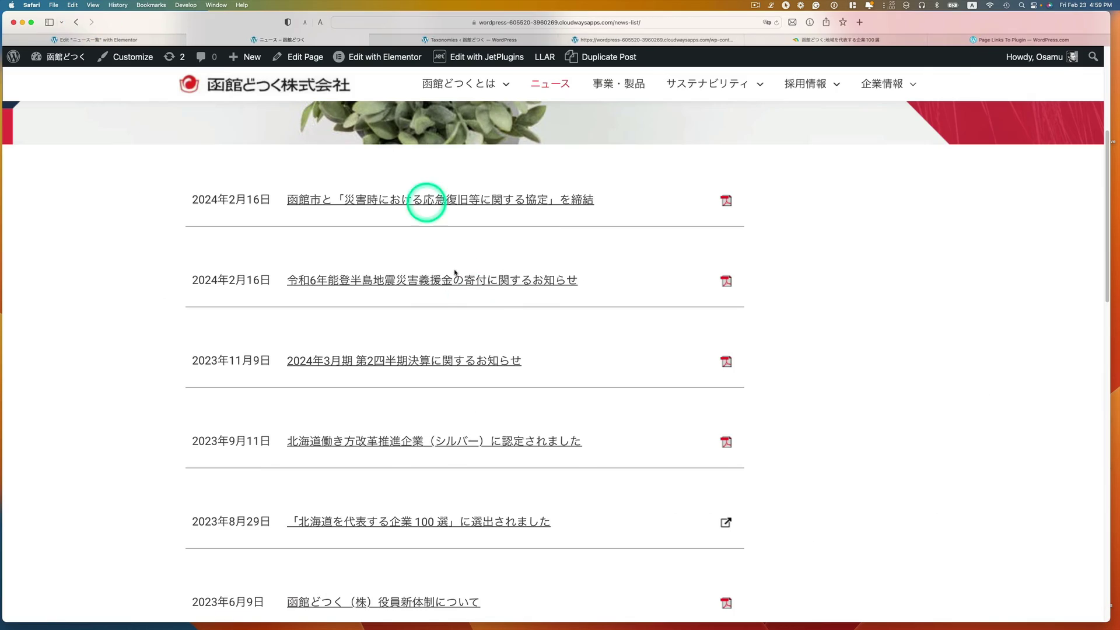
Open the disaster agreement item's PDF from the homepage's 新着ニュース, then return to Elementor
scroll(476, 296, up, 3)
click(319, 88)
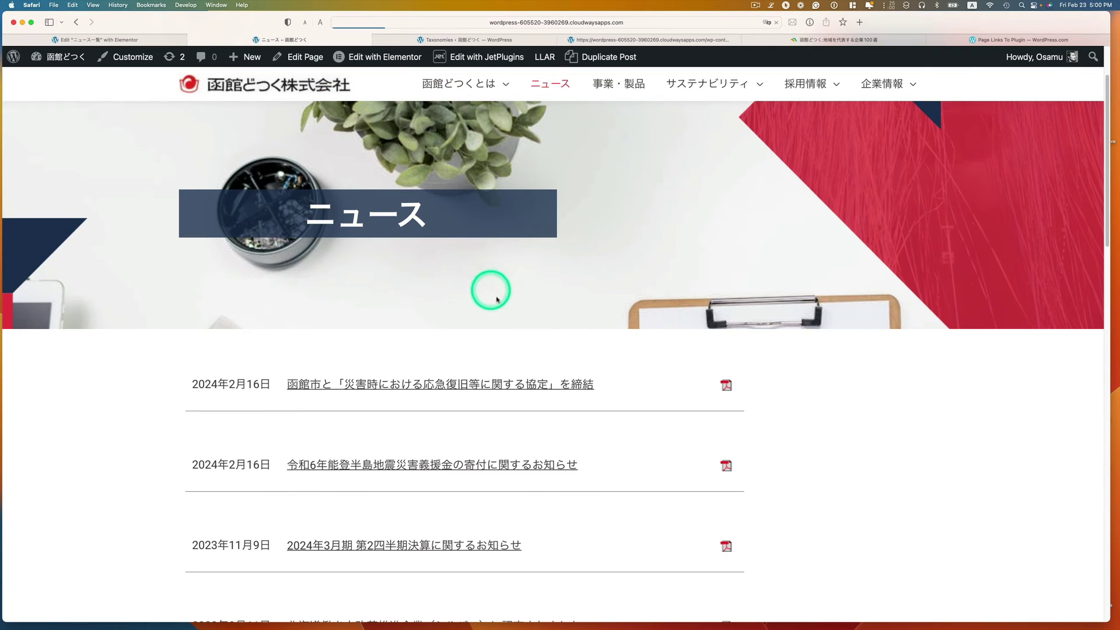
scroll(547, 321, down, 10)
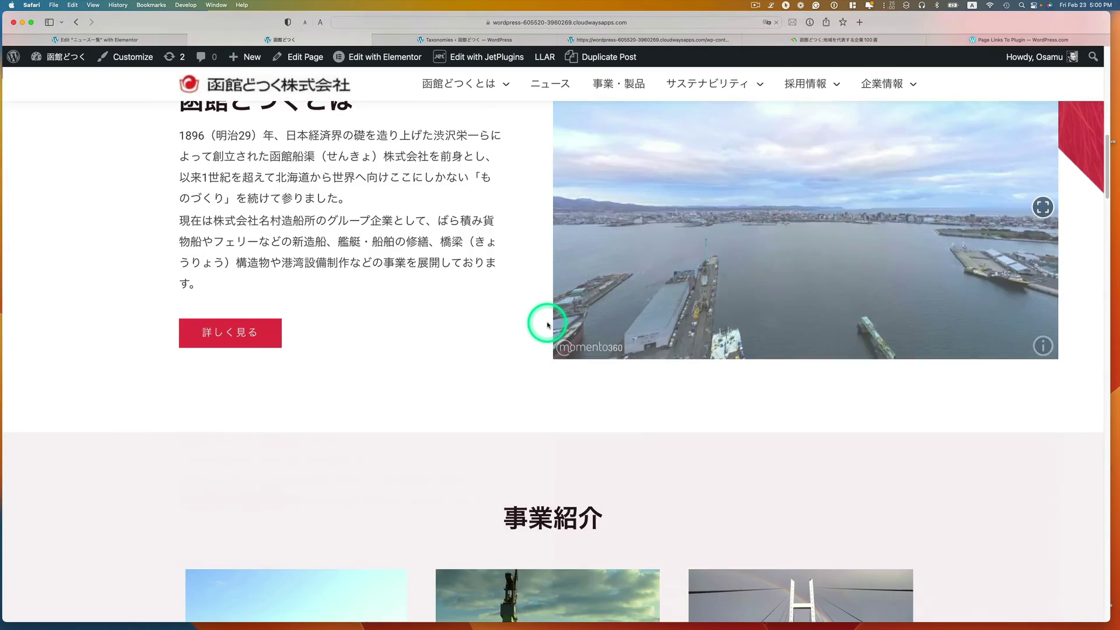
scroll(548, 324, down, 15)
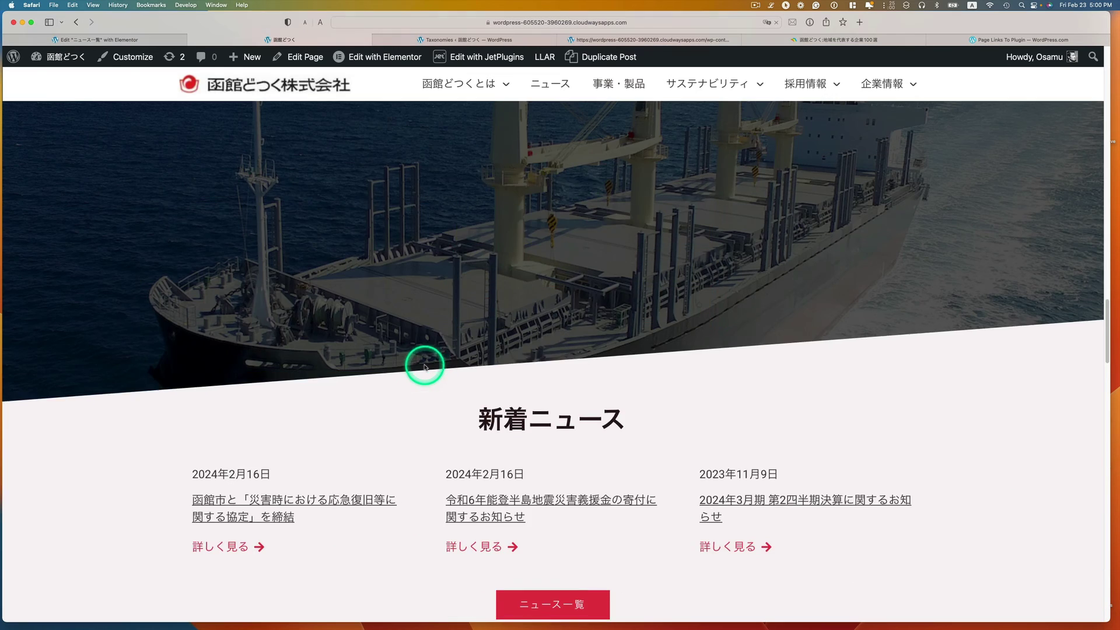
scroll(425, 367, down, 5)
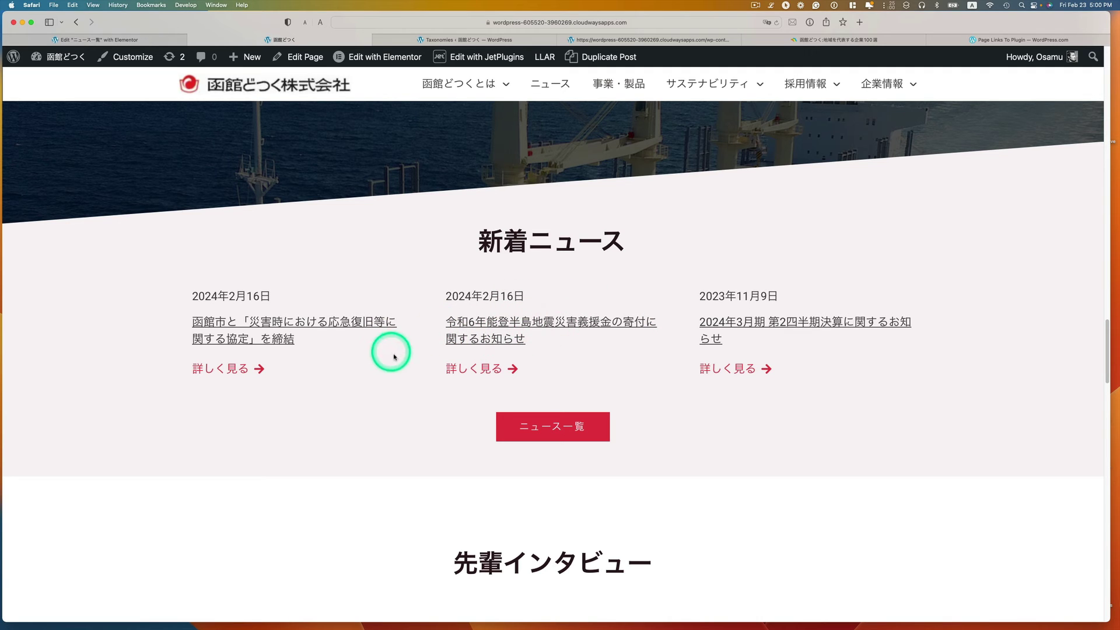
click(230, 368)
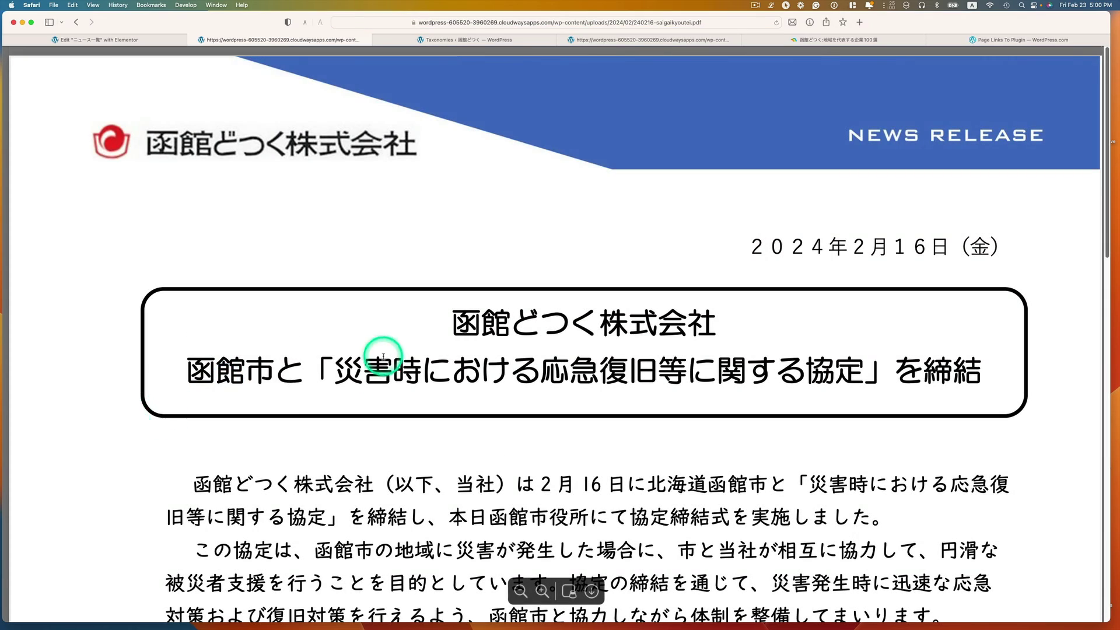
scroll(393, 357, down, 10)
scroll(390, 338, up, 4)
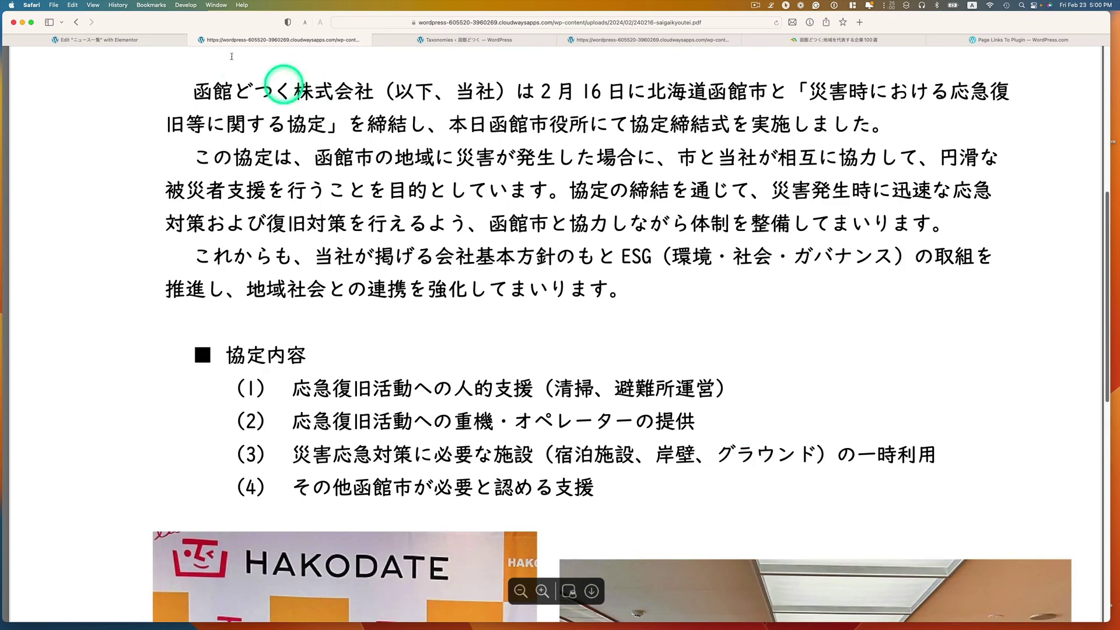
click(77, 23)
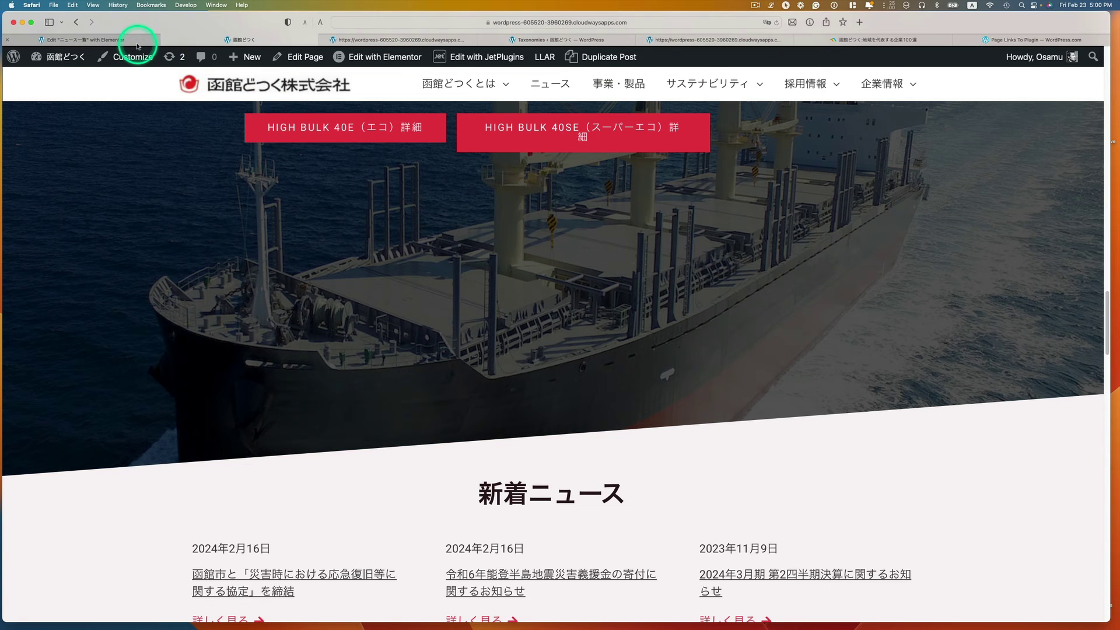
click(134, 42)
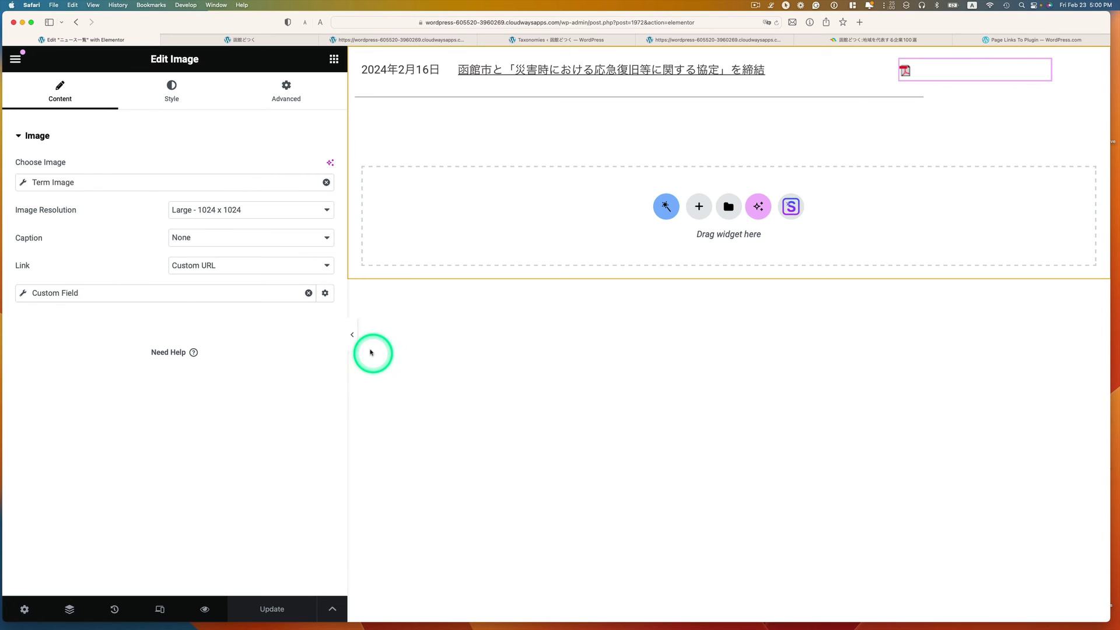
Verify the icon and title links use URLリンク and open in a new window, then add a new ニュース
click(325, 293)
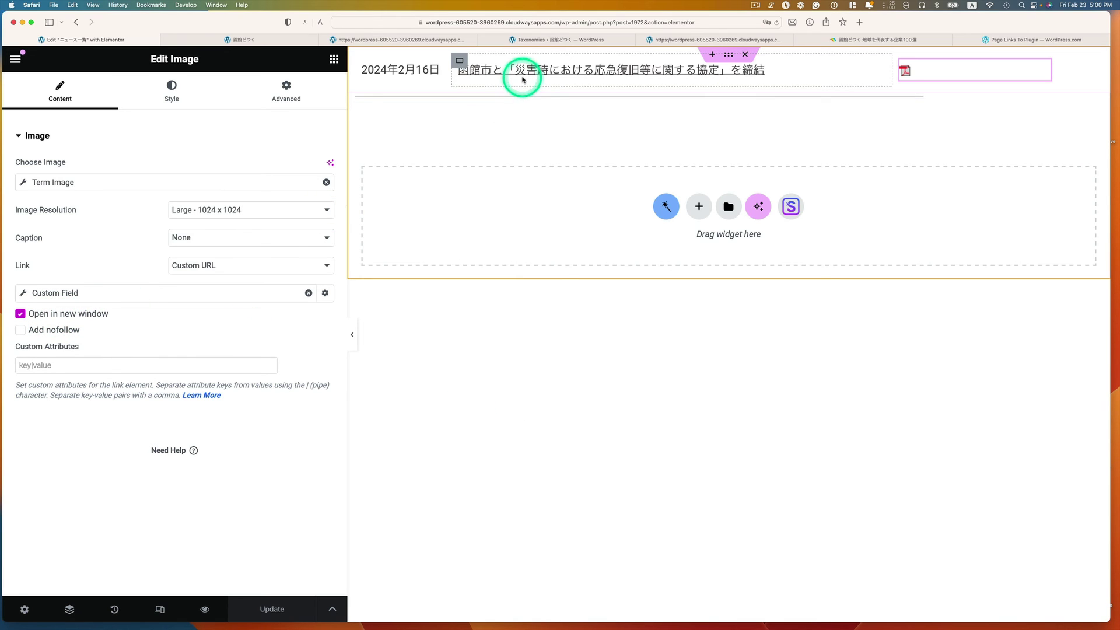
click(545, 69)
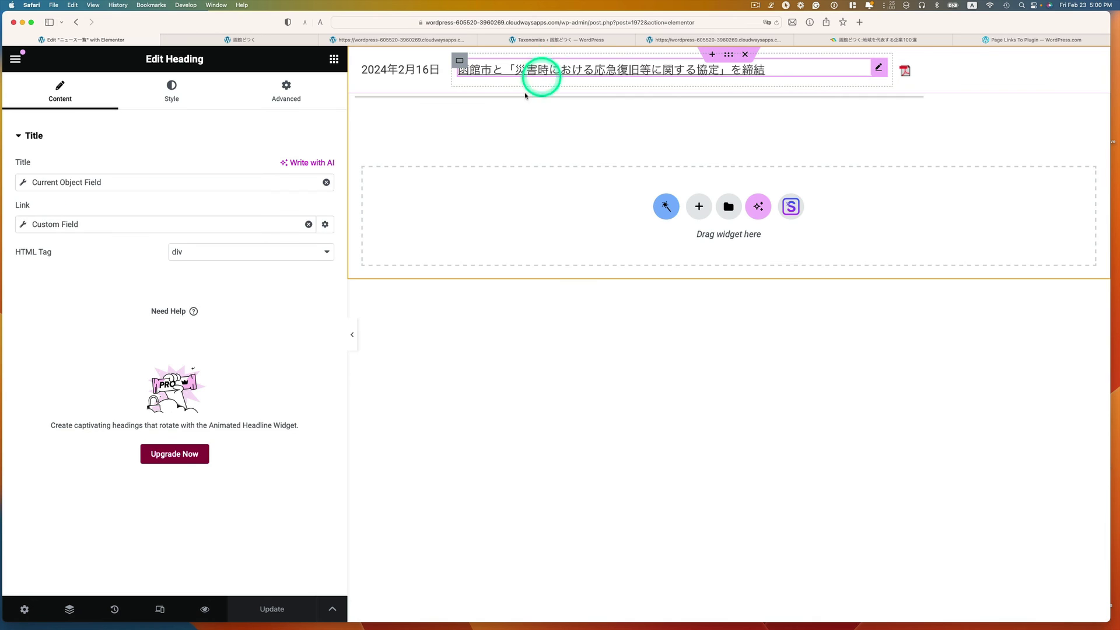
click(26, 223)
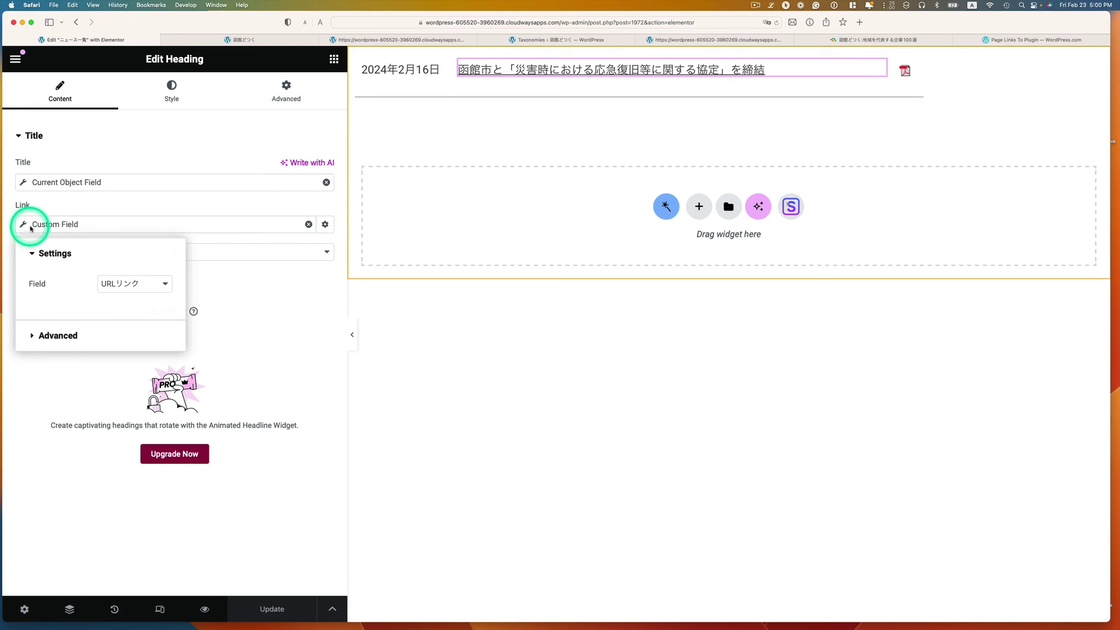
click(326, 230)
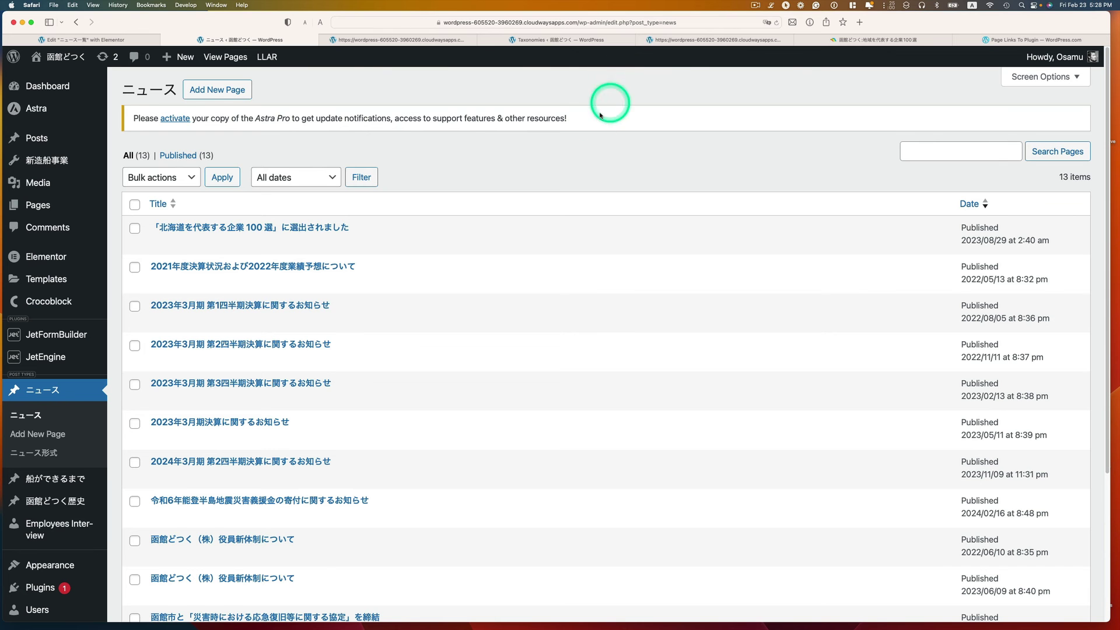
click(216, 89)
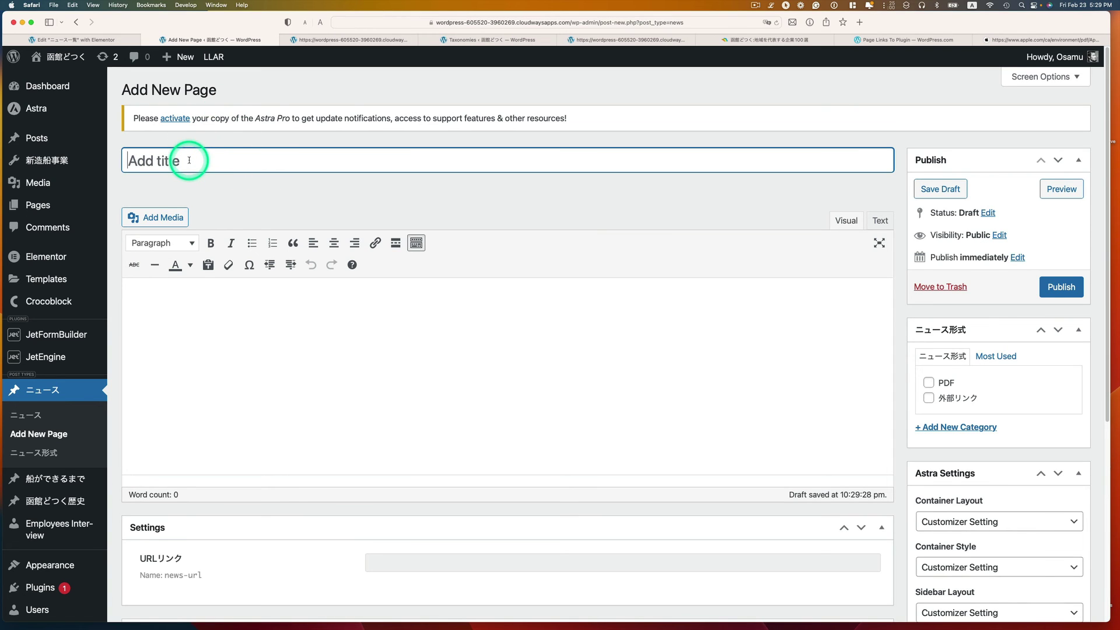
Title the news item Apple Environmental Progress Report and paste the report's PDF URL into URLリンク
text(Apple Environmental Progress Report)
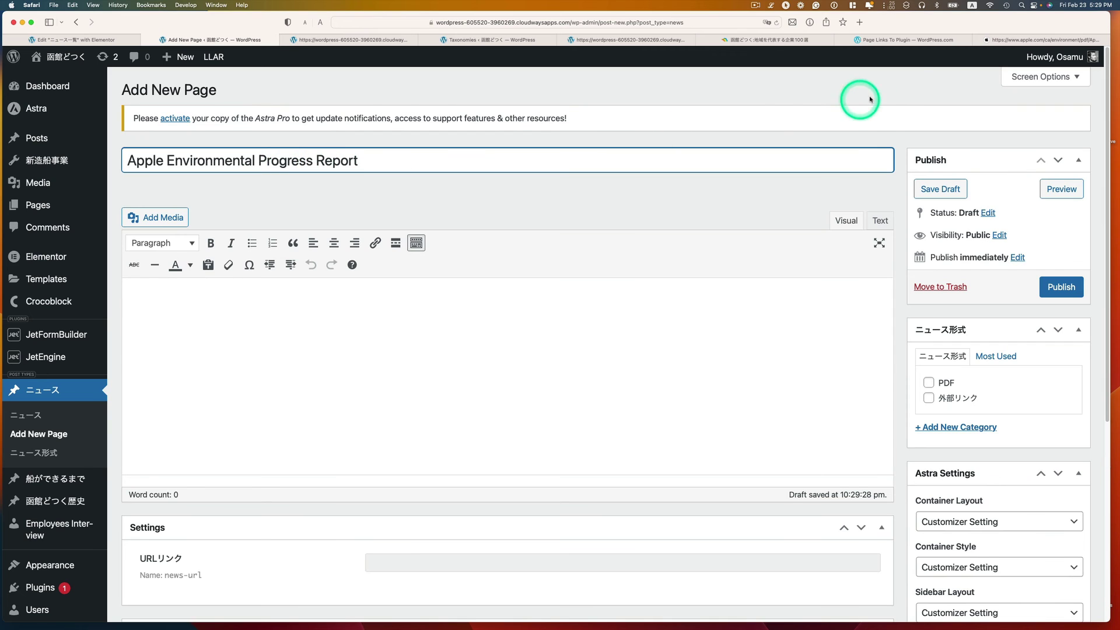
click(1012, 39)
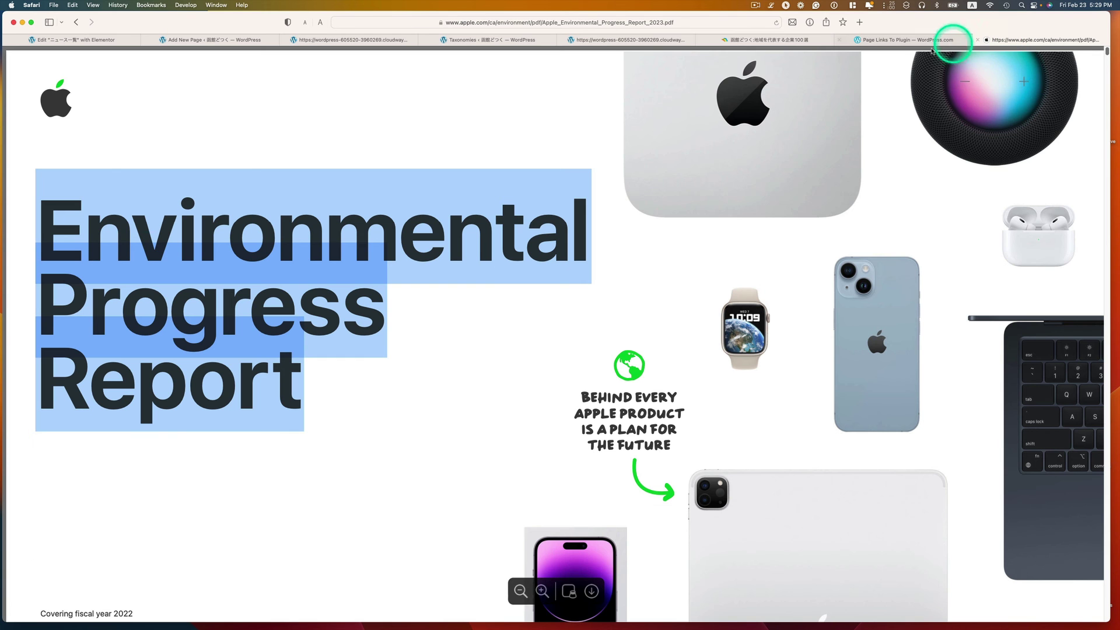
click(570, 25)
key(super+c)
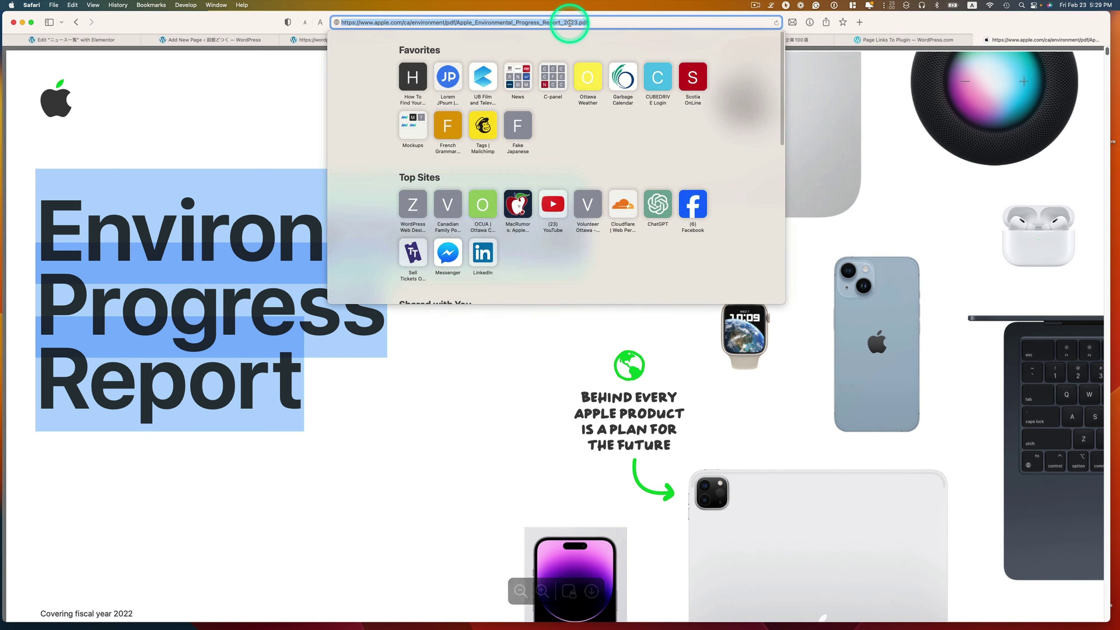
key(Escape)
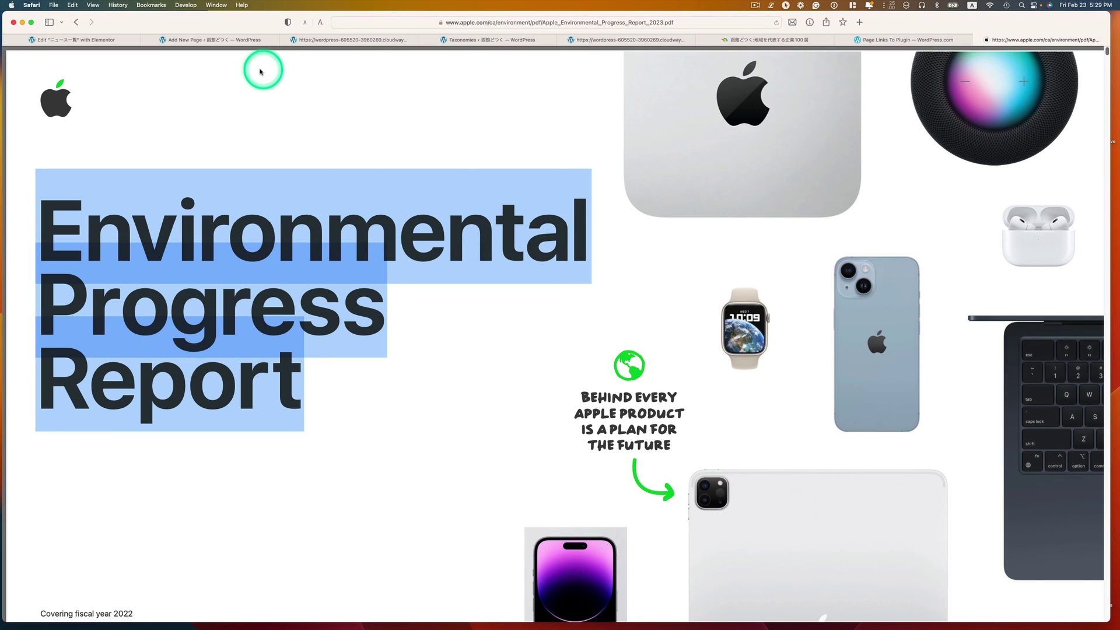
click(250, 40)
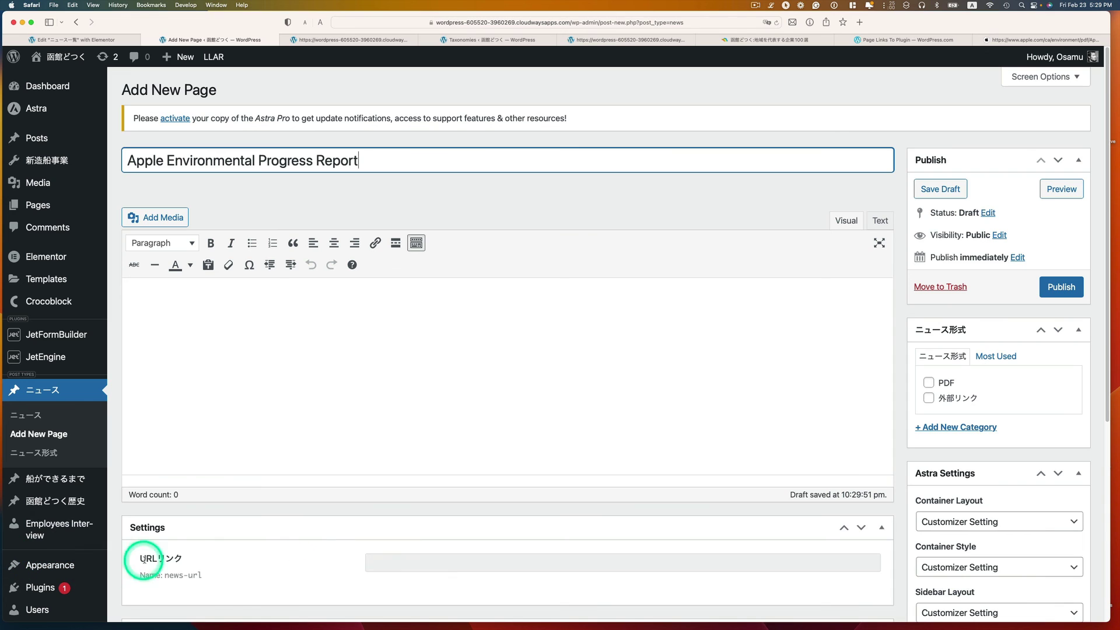
click(396, 563)
key(super+v)
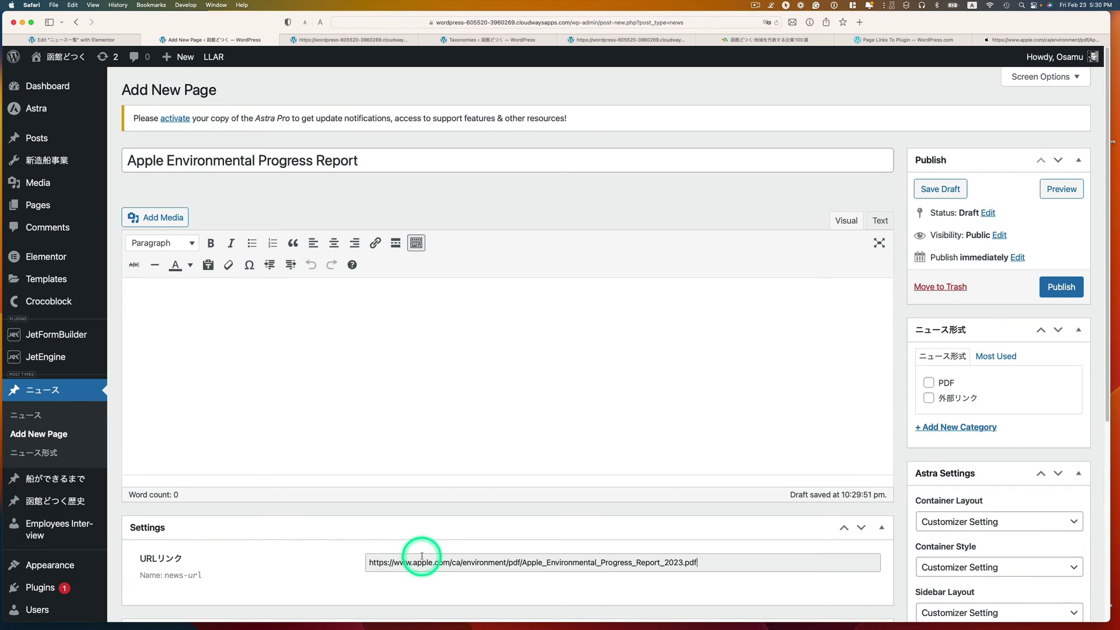
Mark its ニュース形式 as PDF, publish it, and go to the site's home page
click(929, 383)
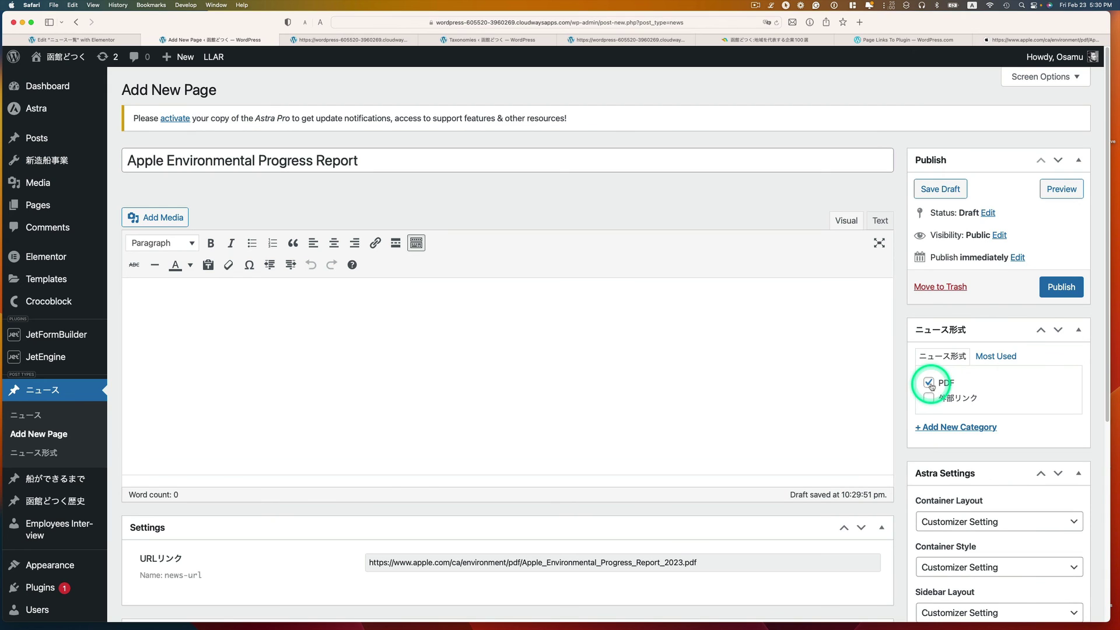
click(1043, 292)
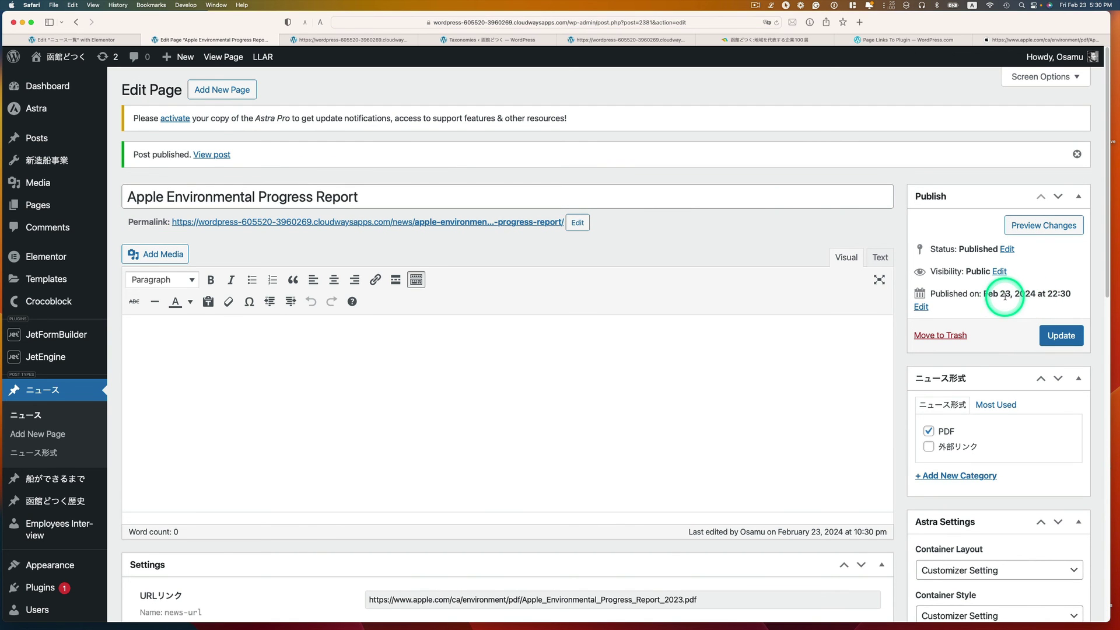
click(499, 40)
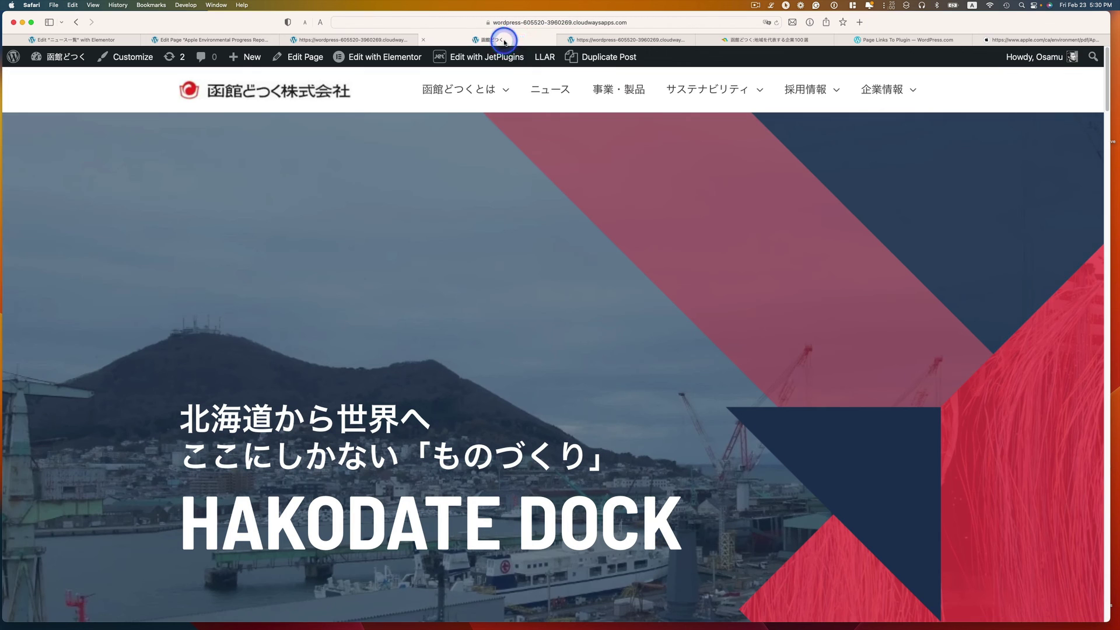
From the ニュース list, open the new Apple Environmental Progress Report entry's PDF
click(552, 91)
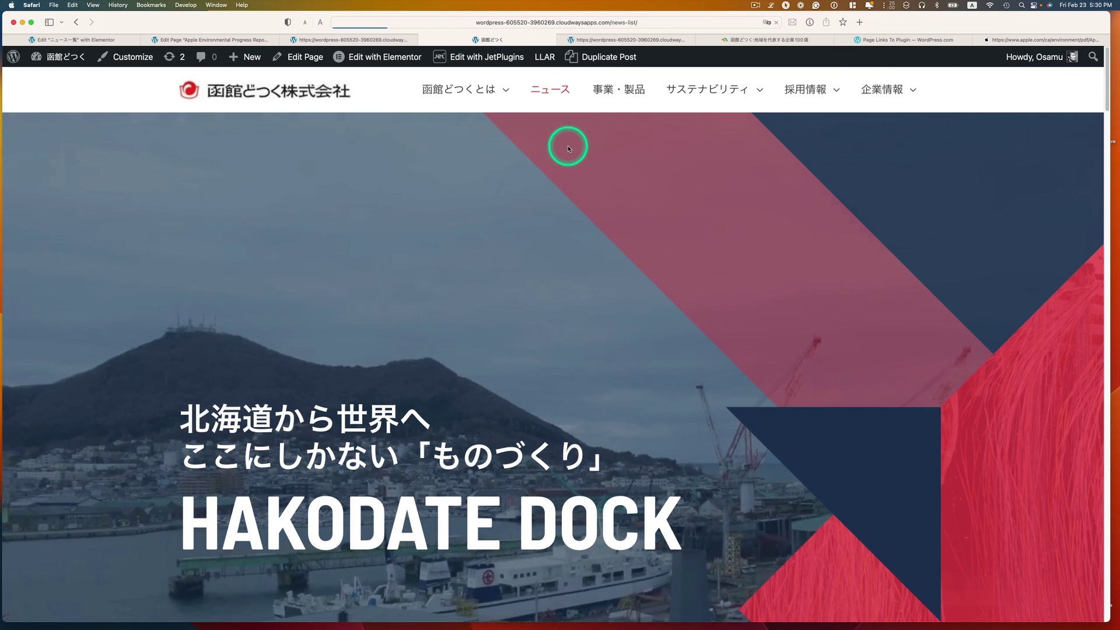
scroll(571, 167, down, 1)
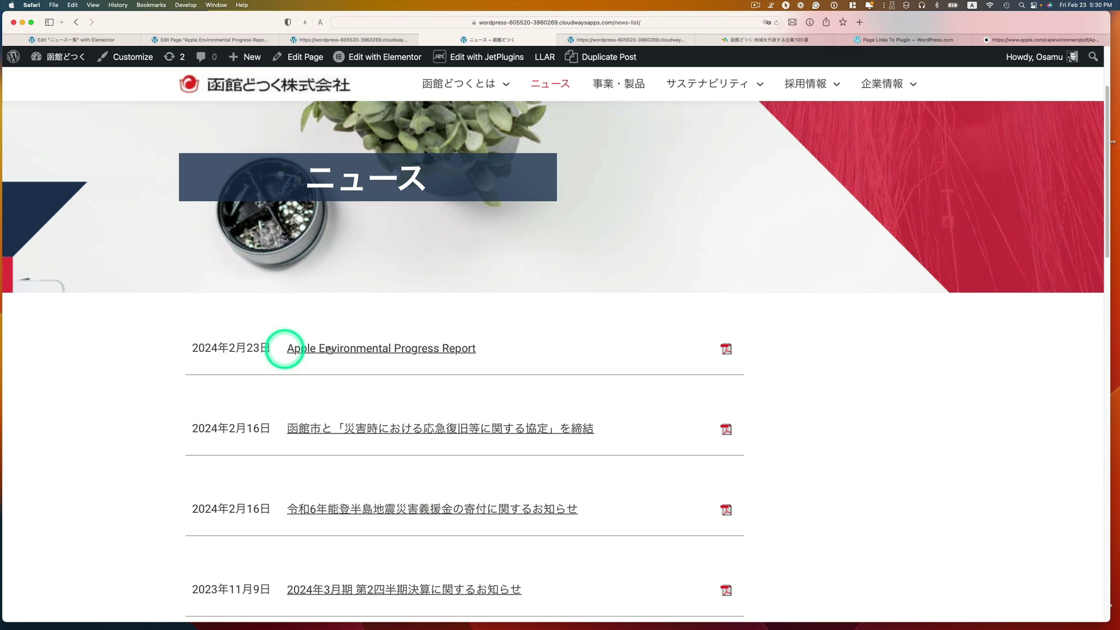
click(367, 348)
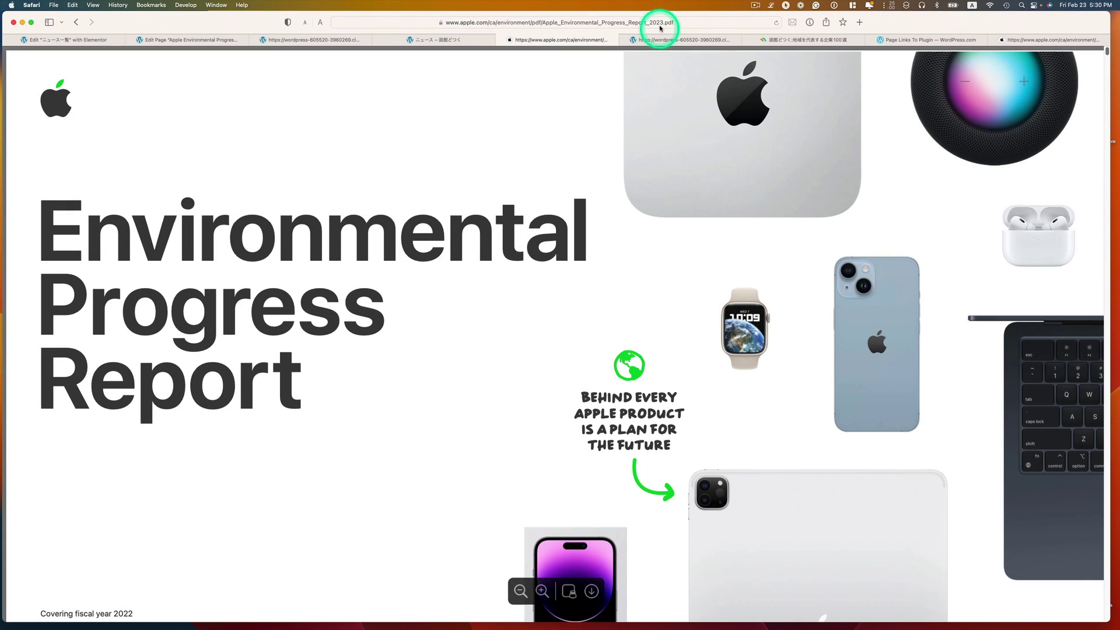